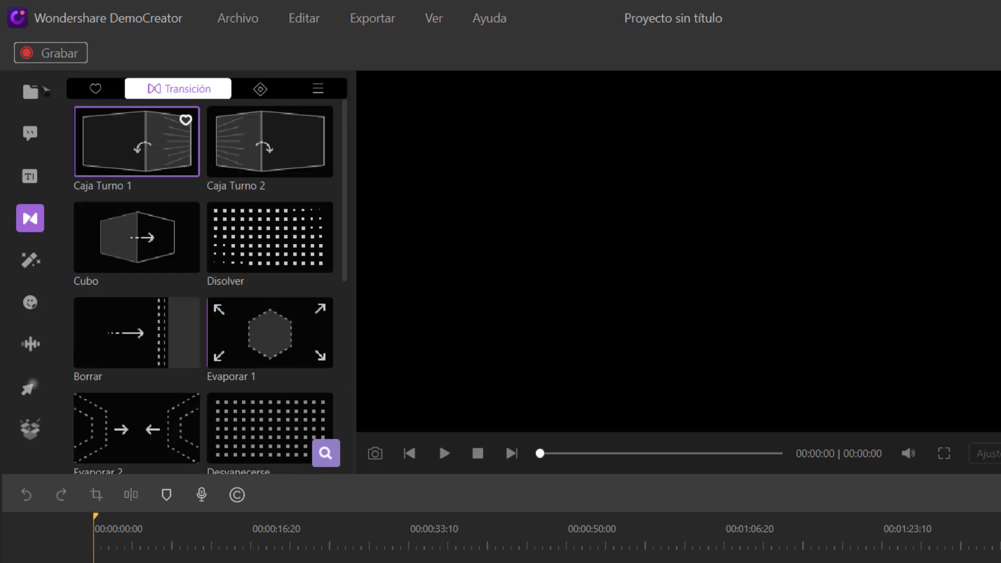
- Browse the transition, effect, sticker, audio and cursor libraries to examine the available editing assets
click(238, 89)
scroll(204, 281, down, 6)
scroll(203, 282, up, 6)
click(161, 89)
click(30, 259)
click(30, 302)
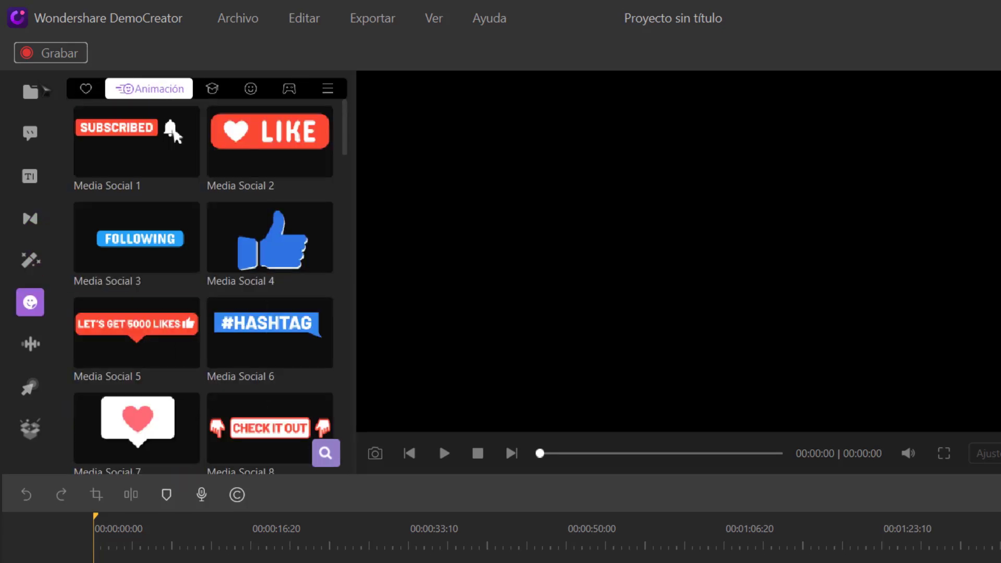
click(30, 344)
click(30, 387)
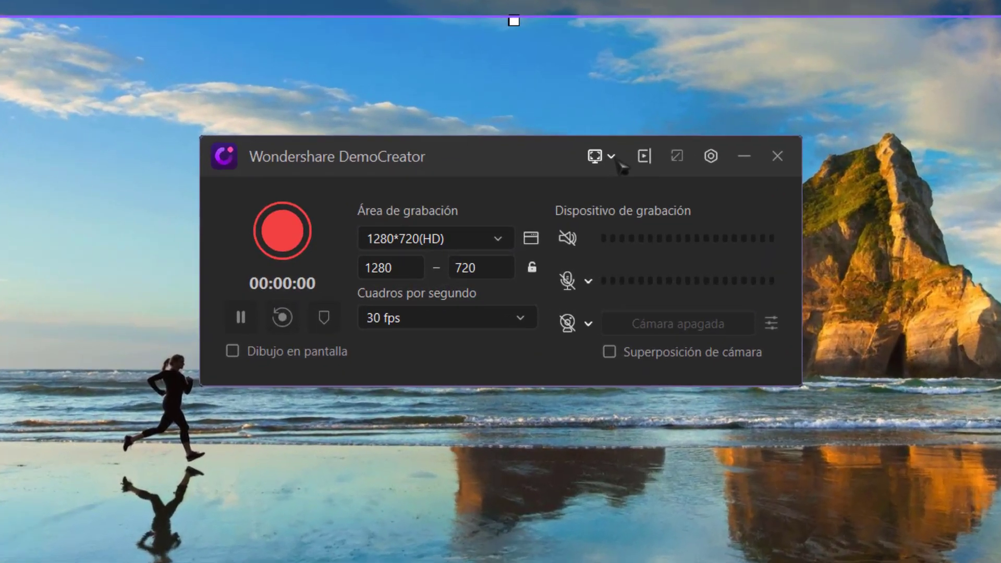
- Switch the recorder to Grabar Pantalla, reposition the capture area on the desktop and resize it to about 1382 × 775
click(572, 195)
click(629, 197)
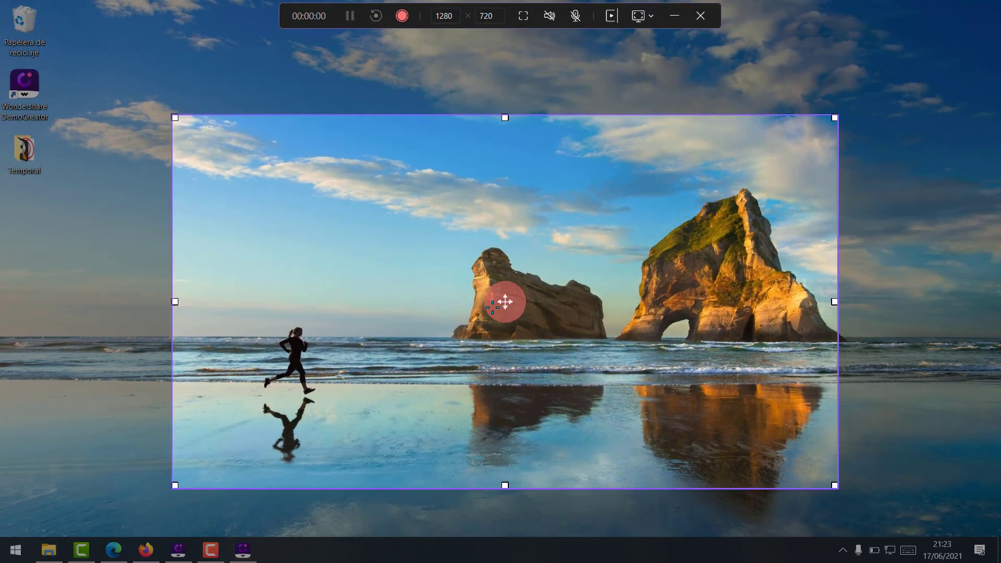
drag(505, 301, 453, 254)
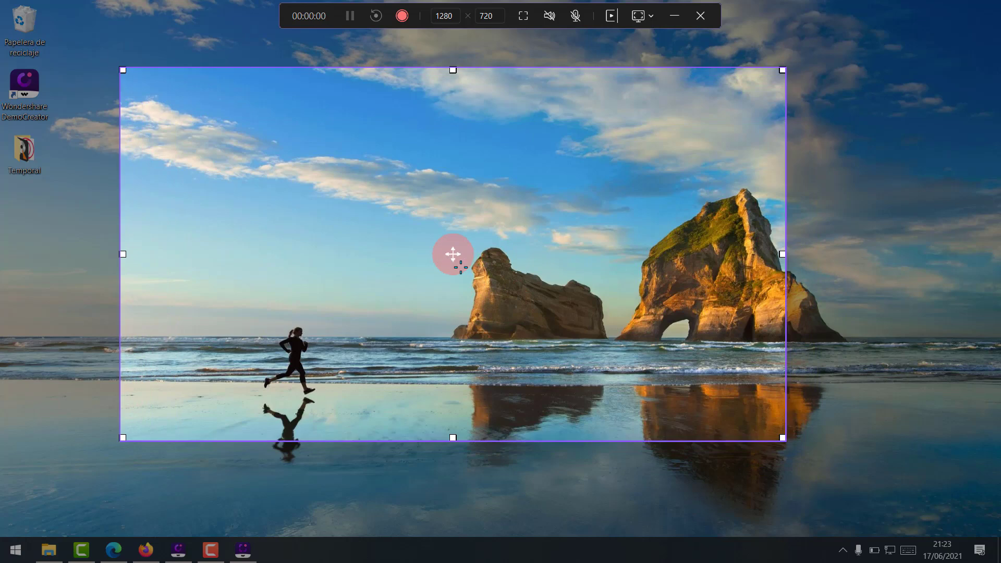
drag(788, 441, 836, 466)
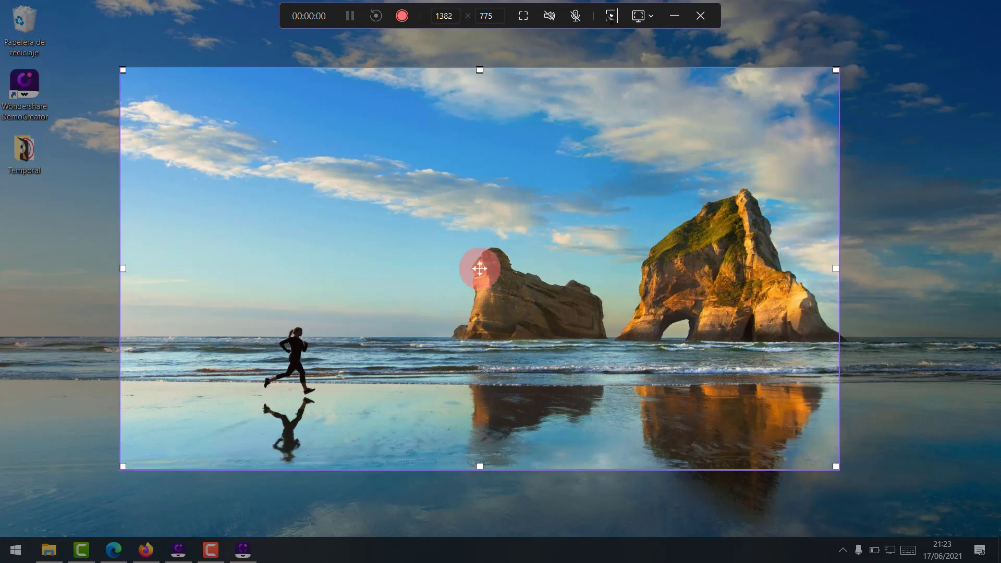
- Start a recording from Nueva Grabación mode with Dibujo en pantalla enabled and choose the arrow annotation tool
click(652, 16)
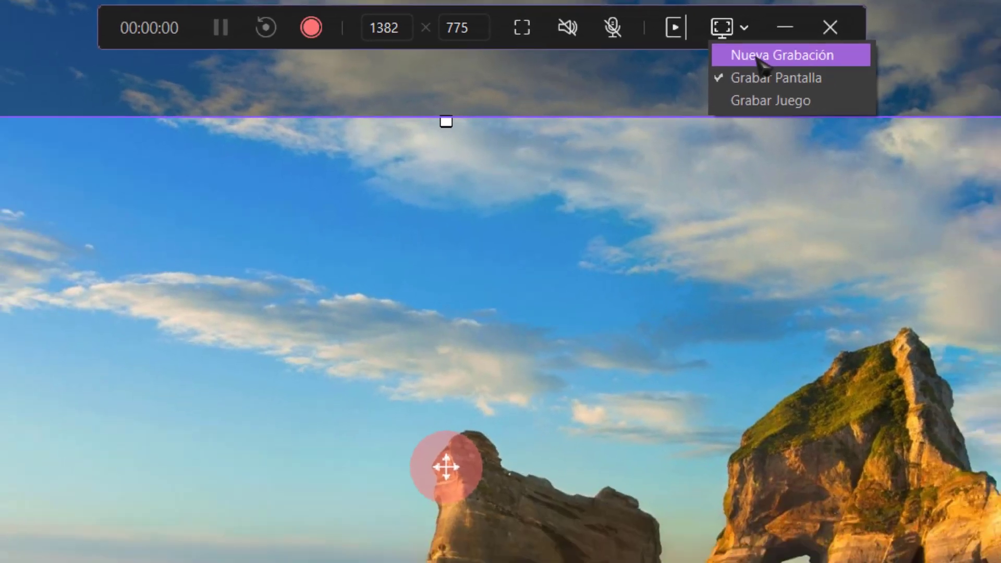
click(811, 67)
click(356, 243)
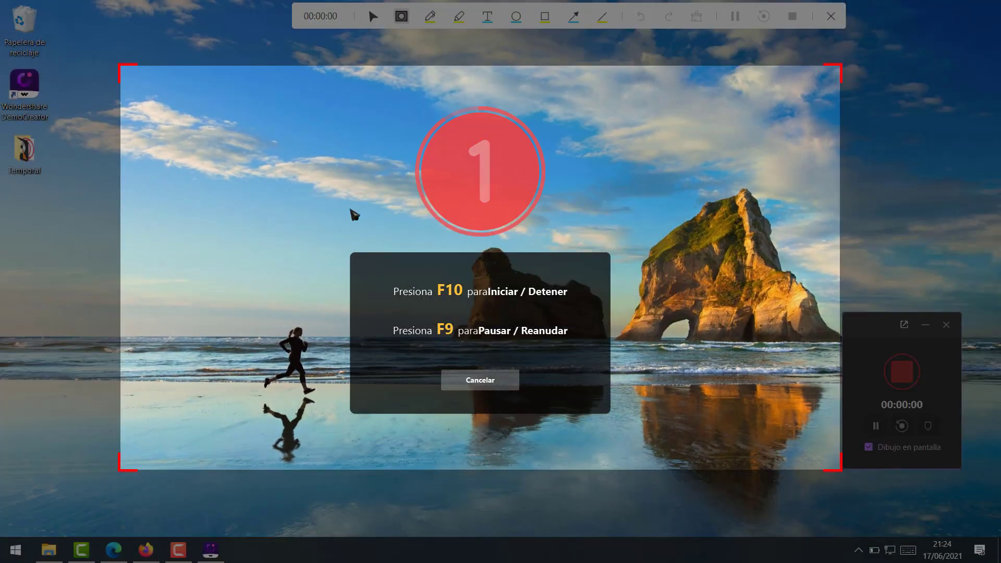
click(573, 16)
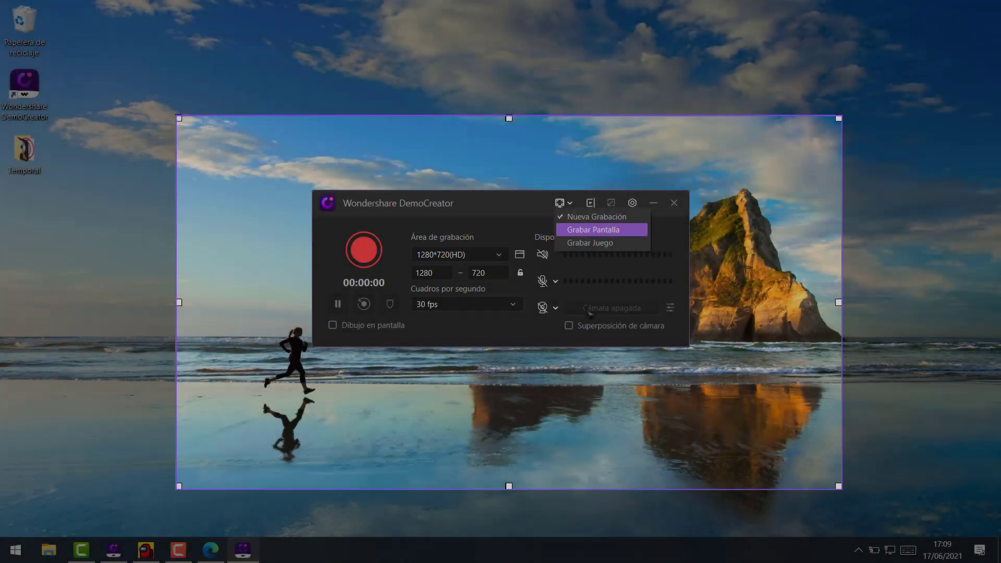
- Switch the recorder to Grabar Juego and choose Among Us as the game process to record
key(Return)
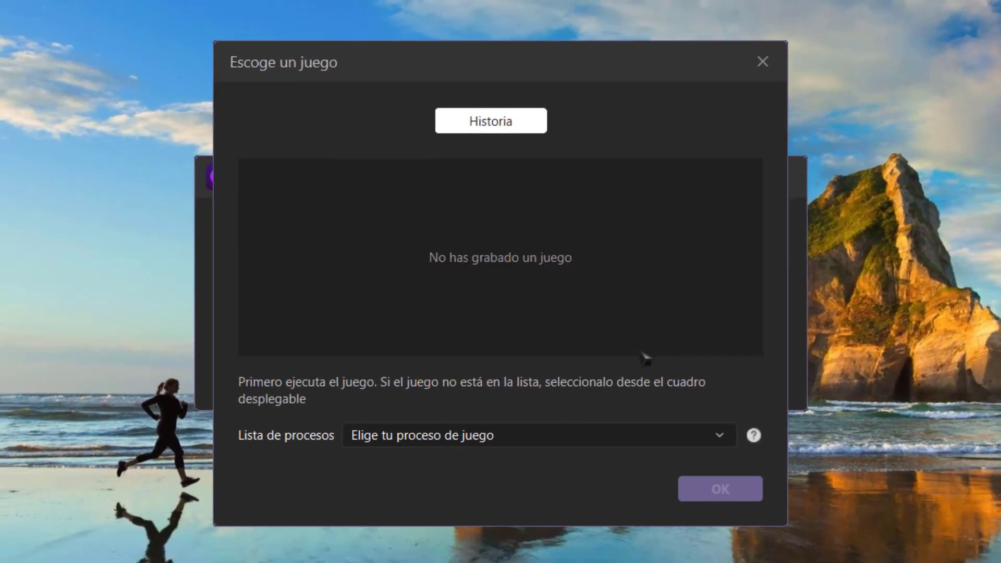
key(alt+Down)
key(Down)
key(Down)
key(Down)
key(Down)
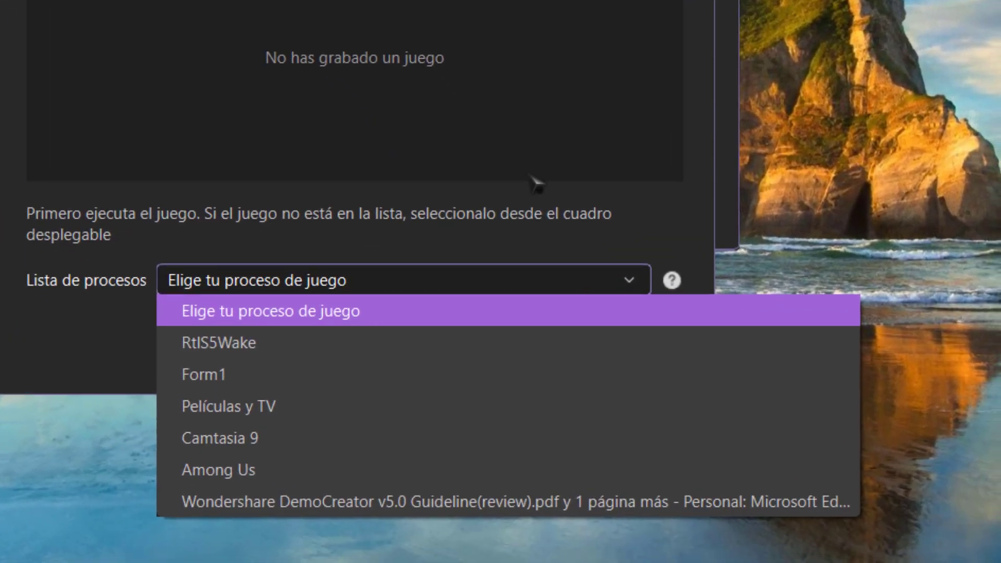
key(Down)
key(Return)
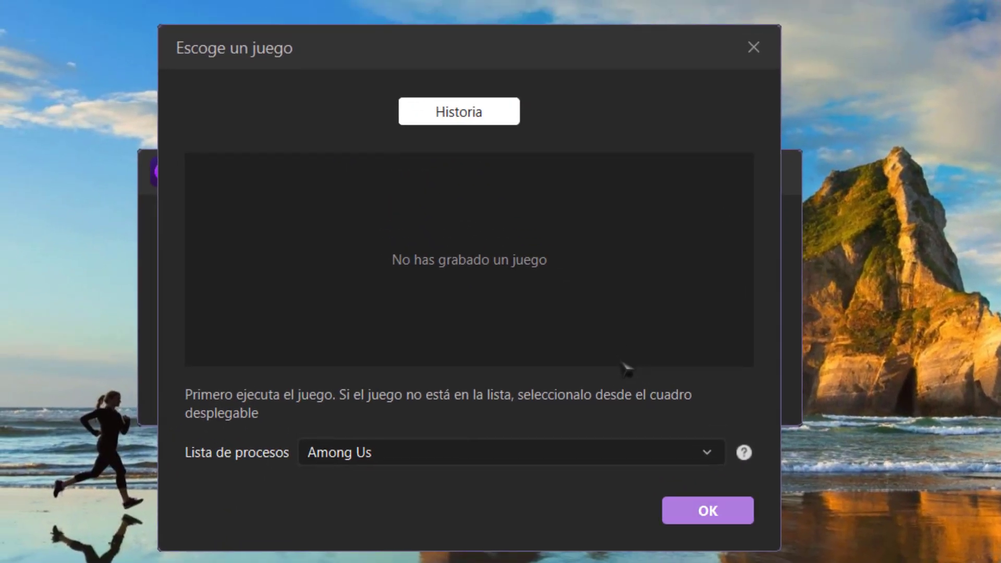
key(Return)
- Start the game recording and bring up the Among Us window
key(alt+Down)
key(Down)
key(Return)
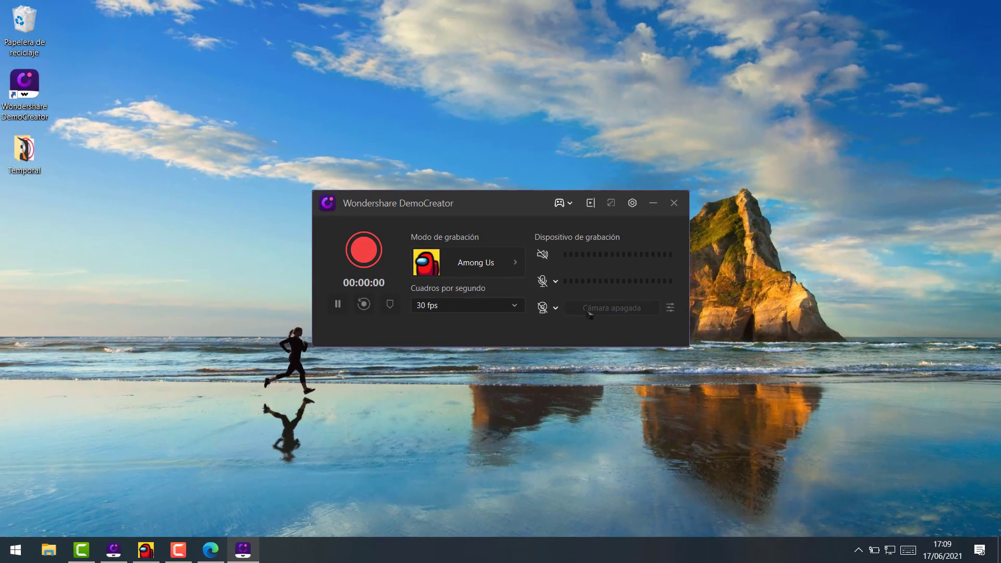
key(F10)
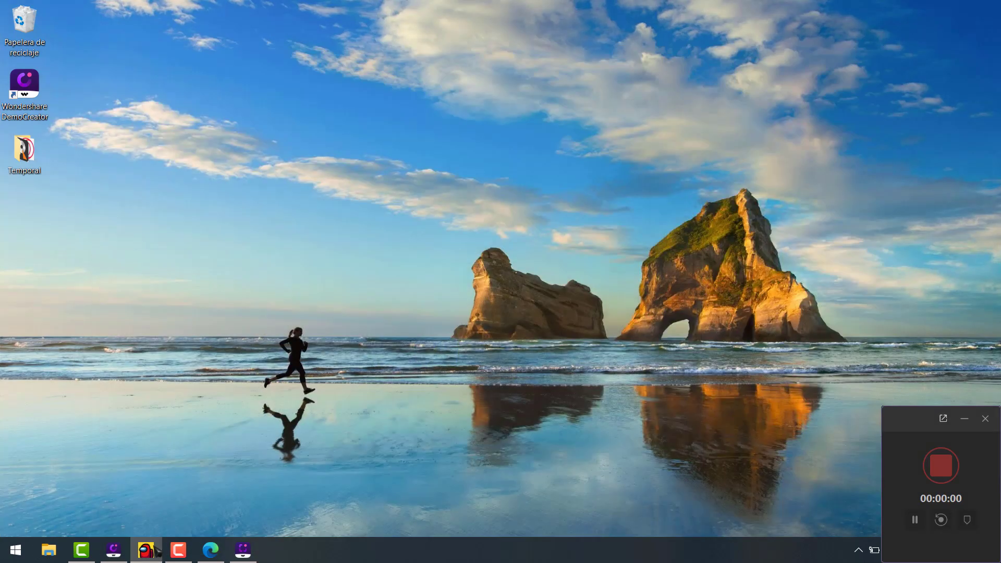
click(146, 551)
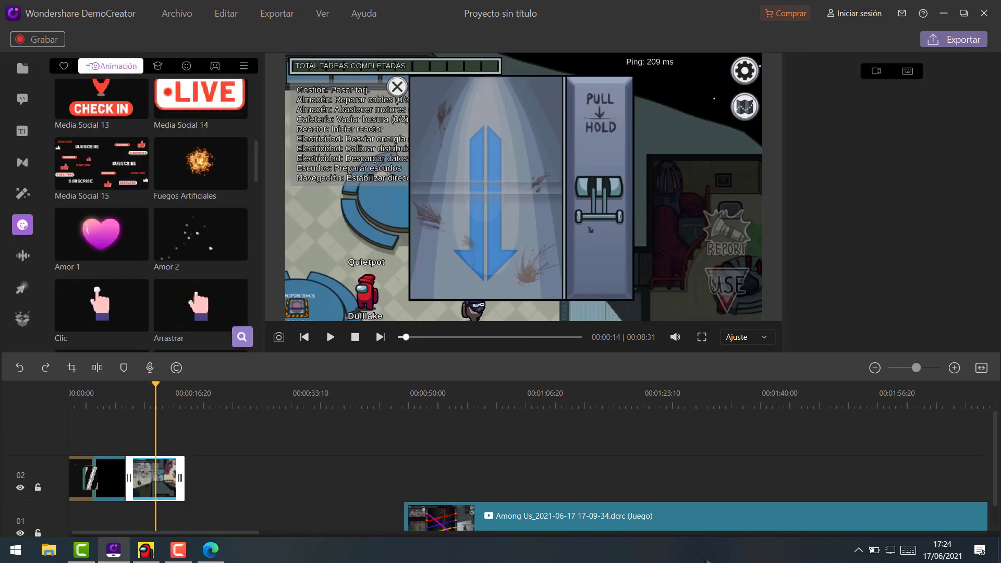
- Look through the animation, game and emoji stickers for elements that suit the gameplay edit
scroll(152, 209, up, 10)
key(ctrl+y)
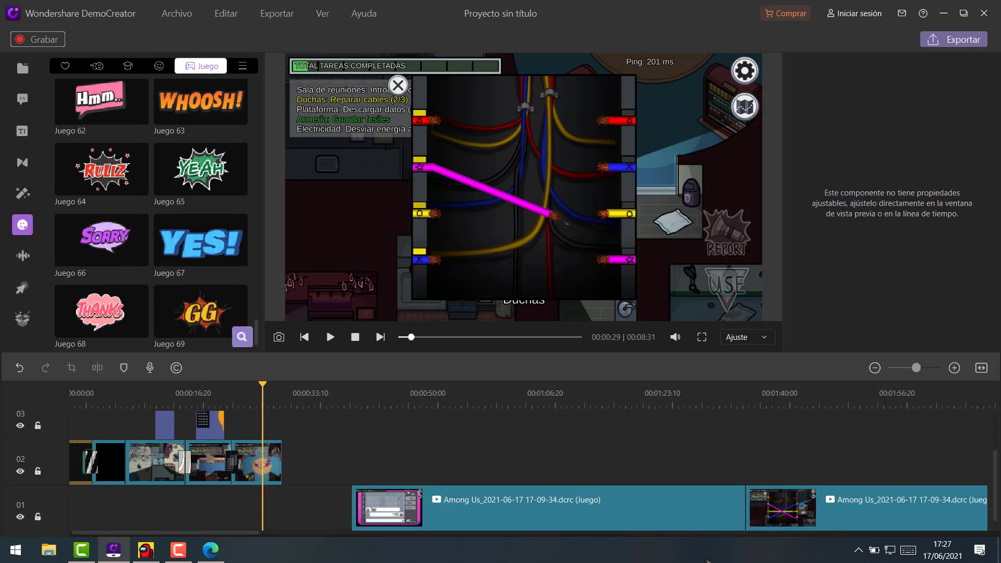
scroll(151, 214, up, 8)
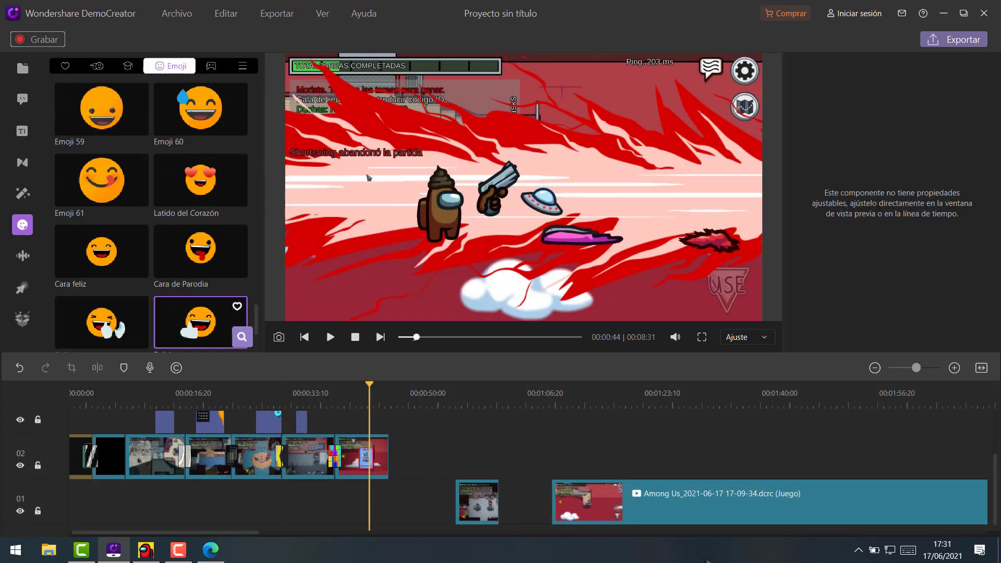
scroll(151, 214, down, 5)
click(200, 308)
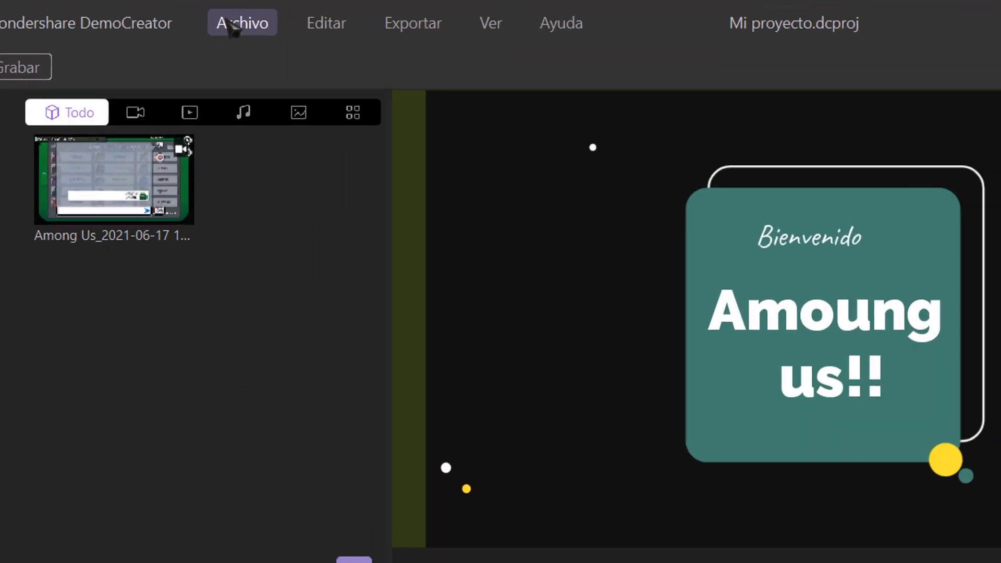
- Set the project's background colour to white in the project settings
click(176, 13)
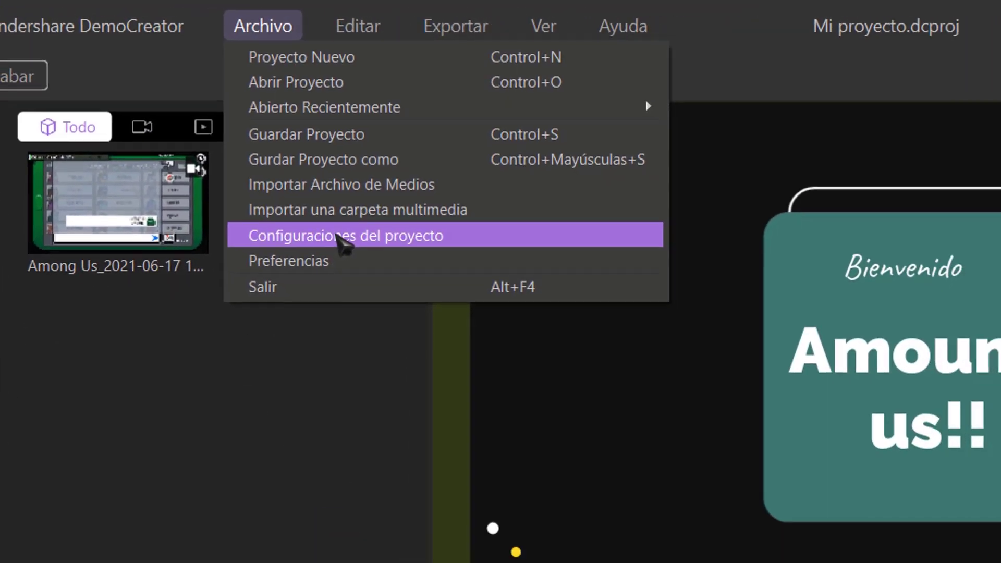
click(370, 261)
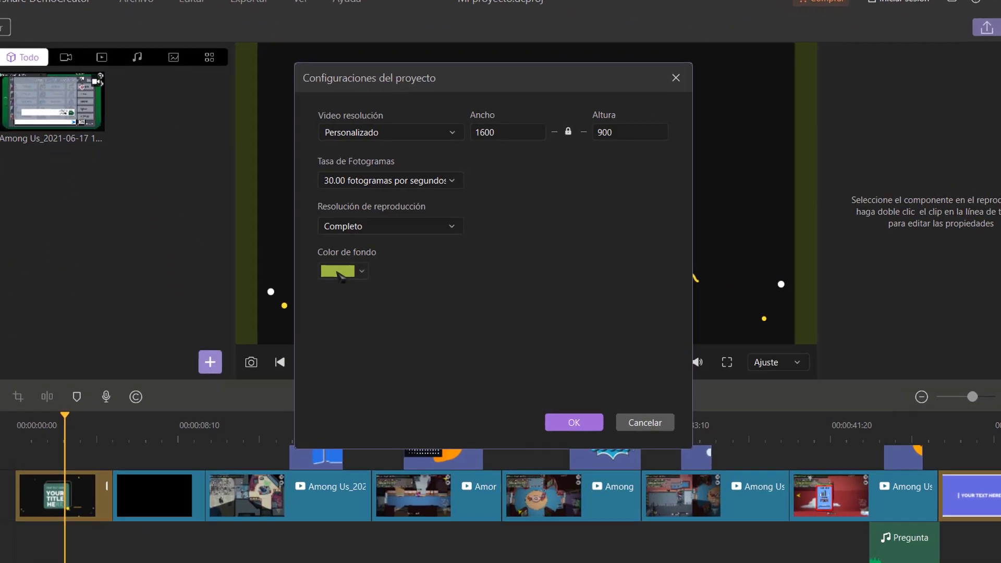
click(339, 273)
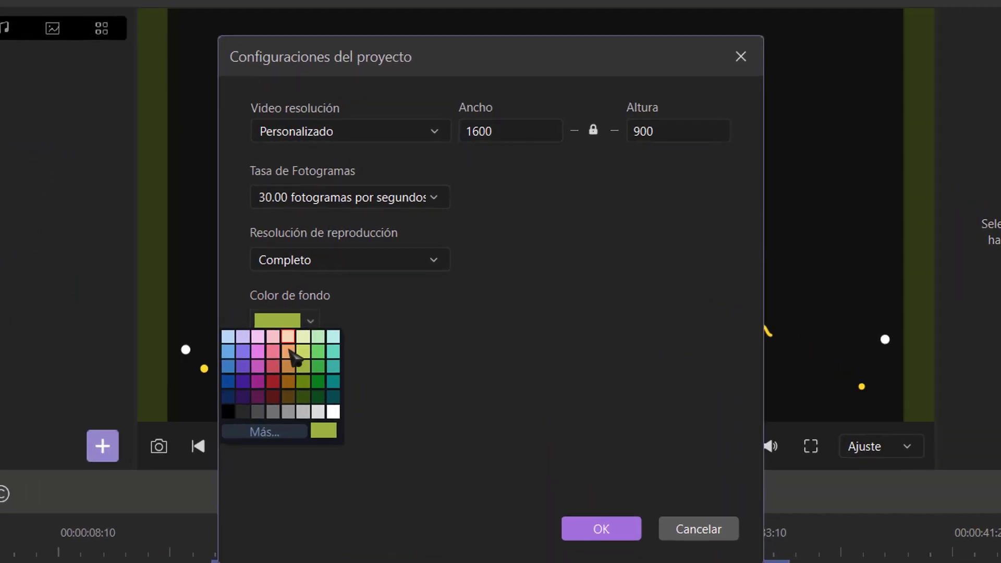
click(376, 334)
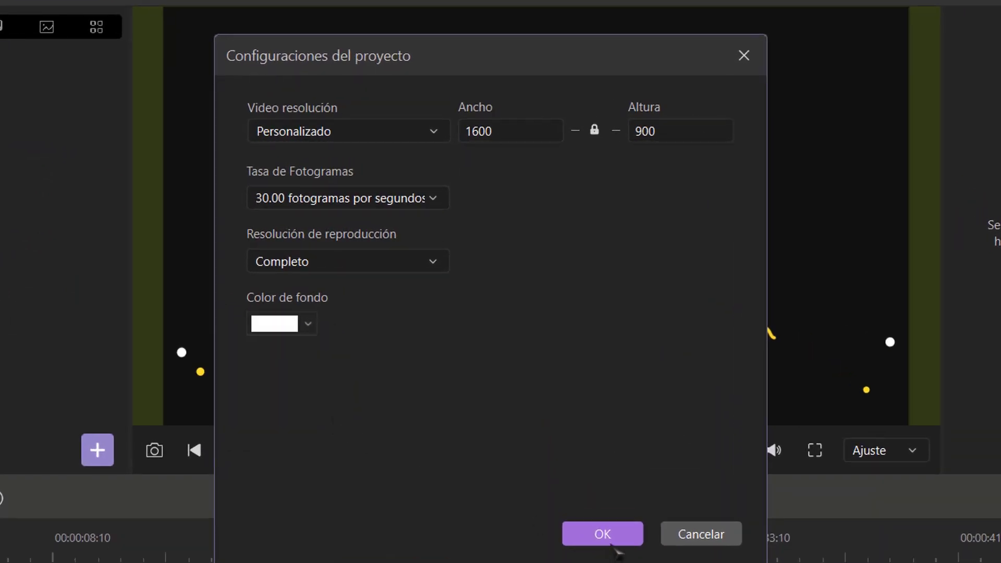
click(610, 541)
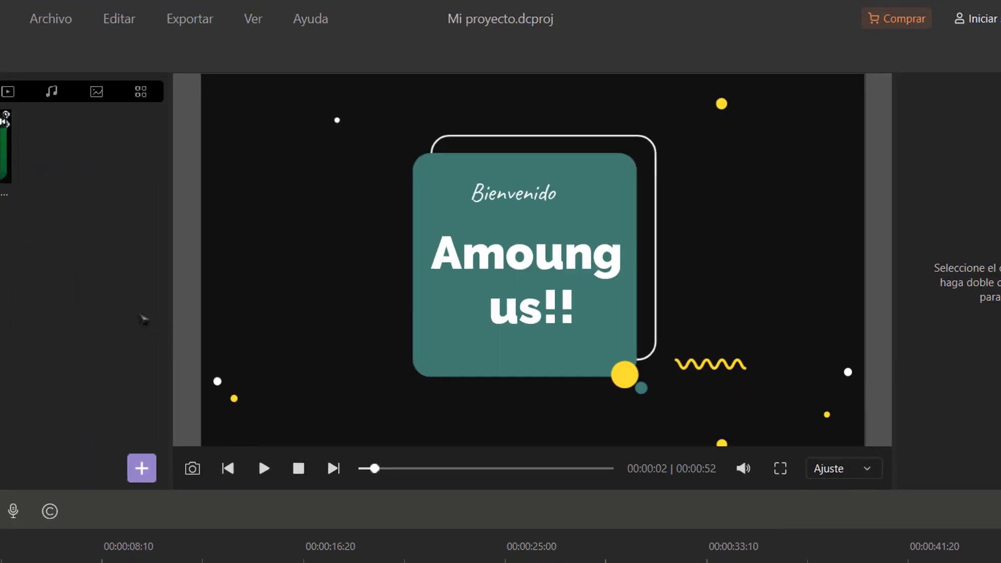
- Move the intro title's dark backdrop graphic down in the preview to expose the project background above it
click(275, 305)
mouse_move(201, 74)
mouse_down()
mouse_move(327, 178)
mouse_move(201, 75)
mouse_up()
click(179, 141)
click(594, 353)
drag(671, 170, 670, 248)
click(617, 128)
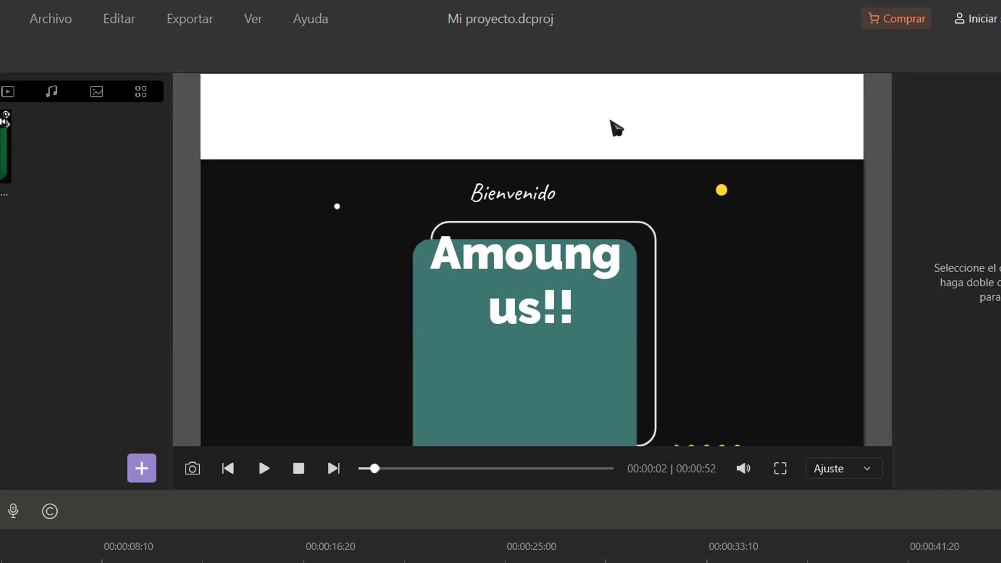
- Set the project's background colour to dark magenta in the project settings
click(50, 19)
click(80, 181)
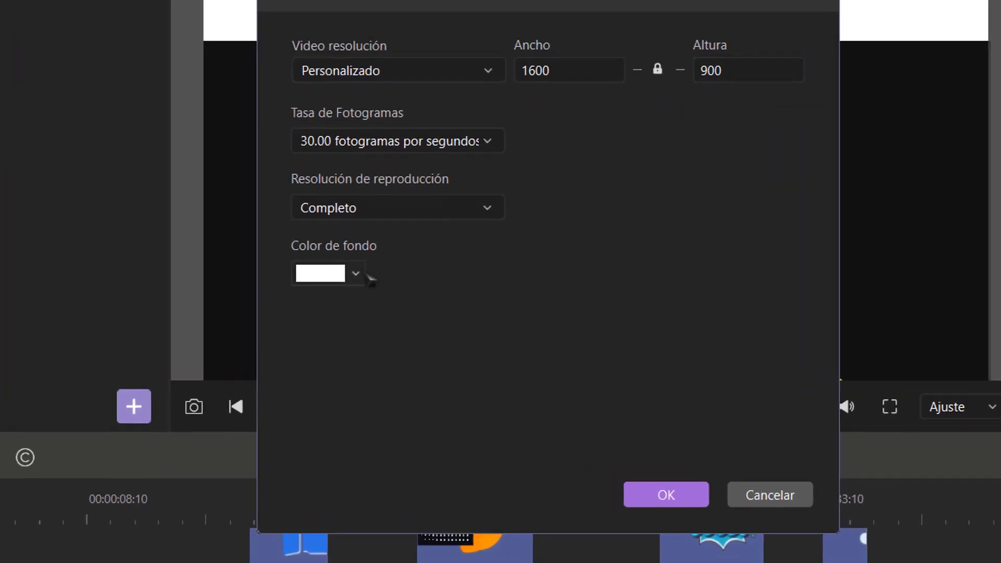
click(356, 273)
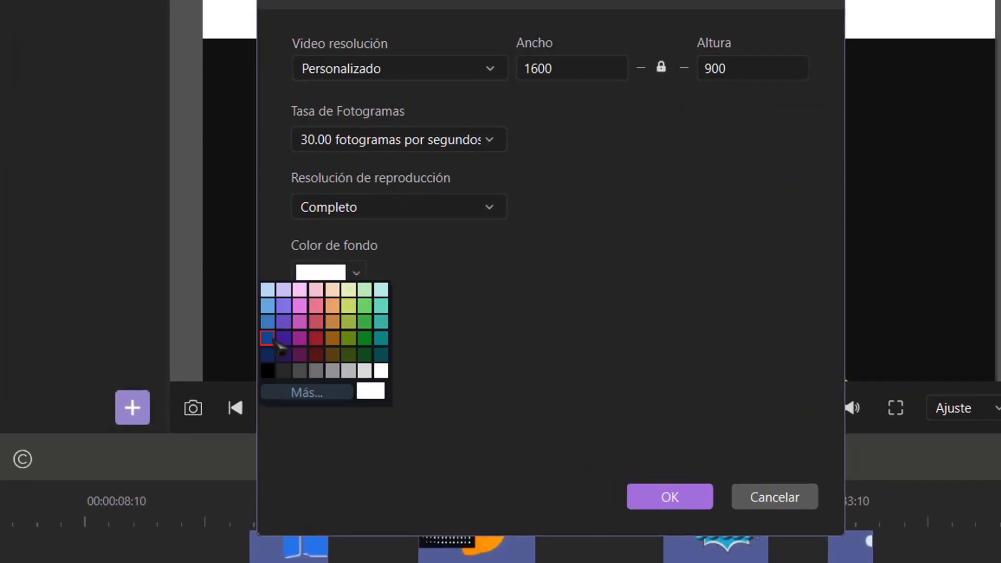
click(299, 337)
click(632, 500)
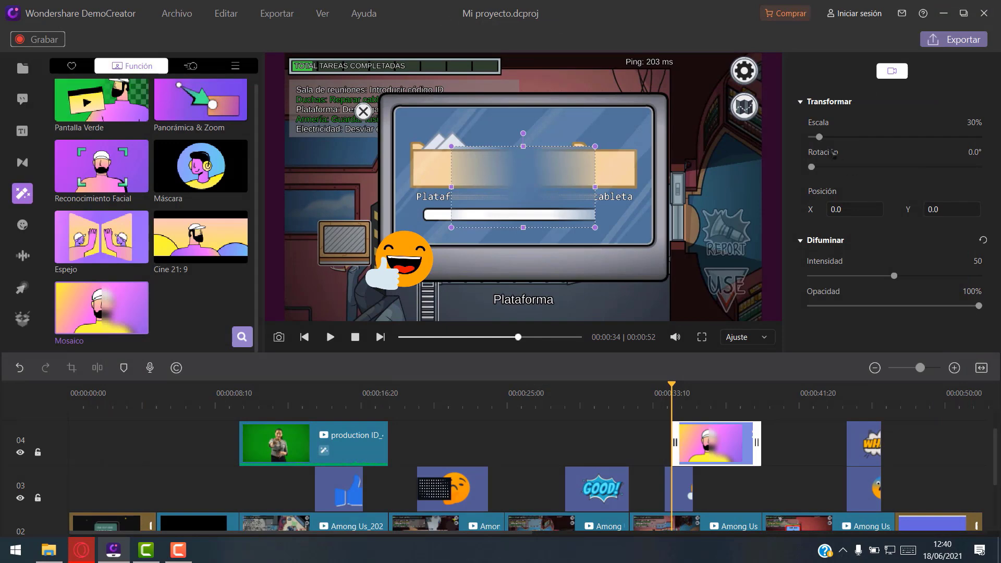
- Set the mosaic blur to intensity 83 and 100% opacity, and stretch it over the white bar below the folders
drag(819, 137, 813, 137)
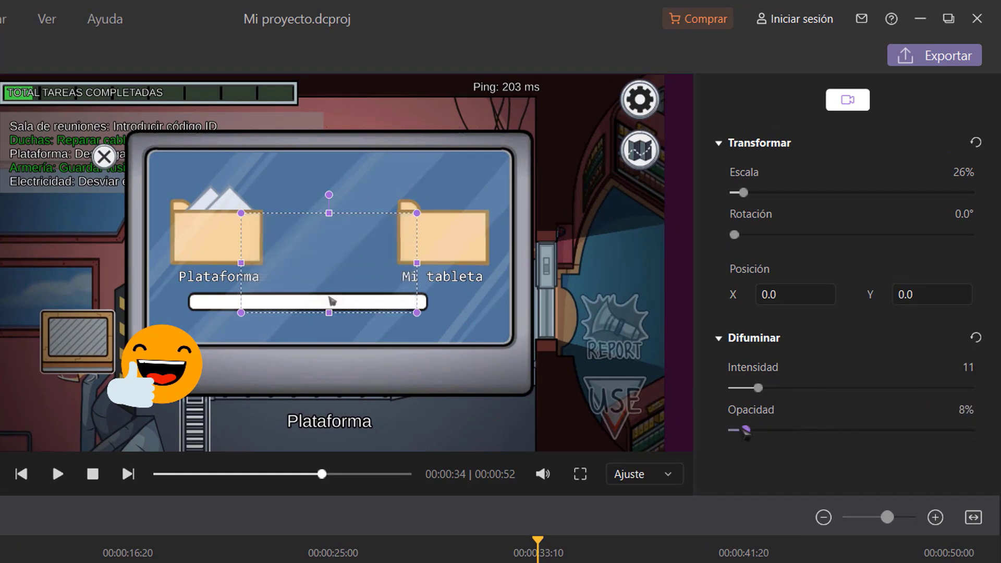
drag(970, 430, 906, 430)
drag(386, 312, 349, 337)
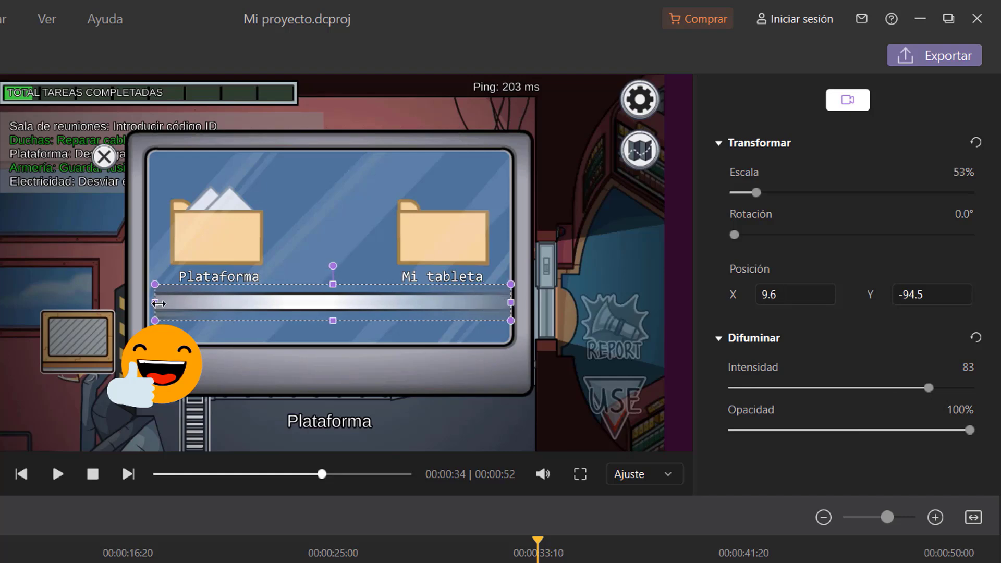
drag(158, 303, 153, 303)
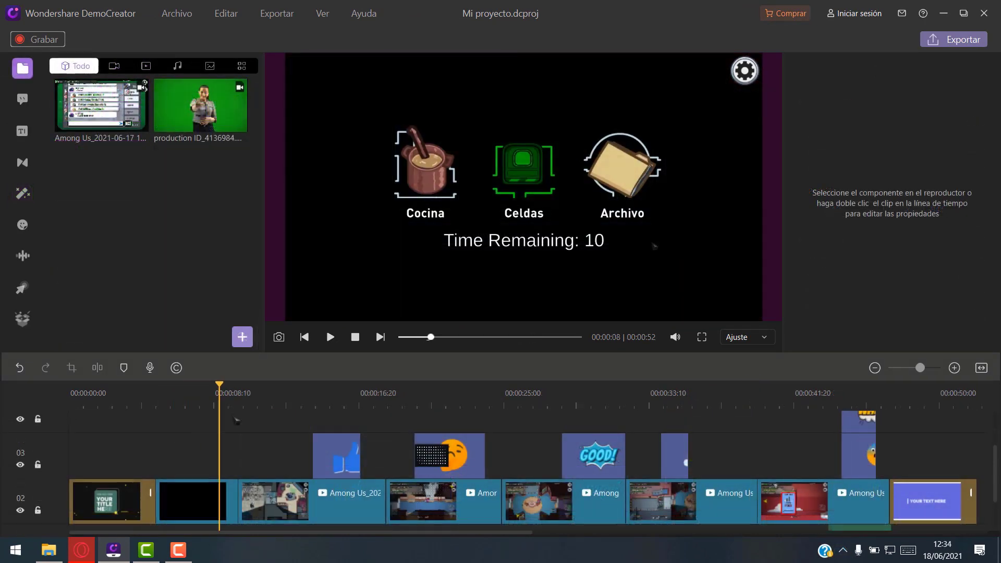
- Place the green-screen video on track 04 near the 10-second mark and apply the Pantalla Verde effect to it
drag(219, 422, 252, 421)
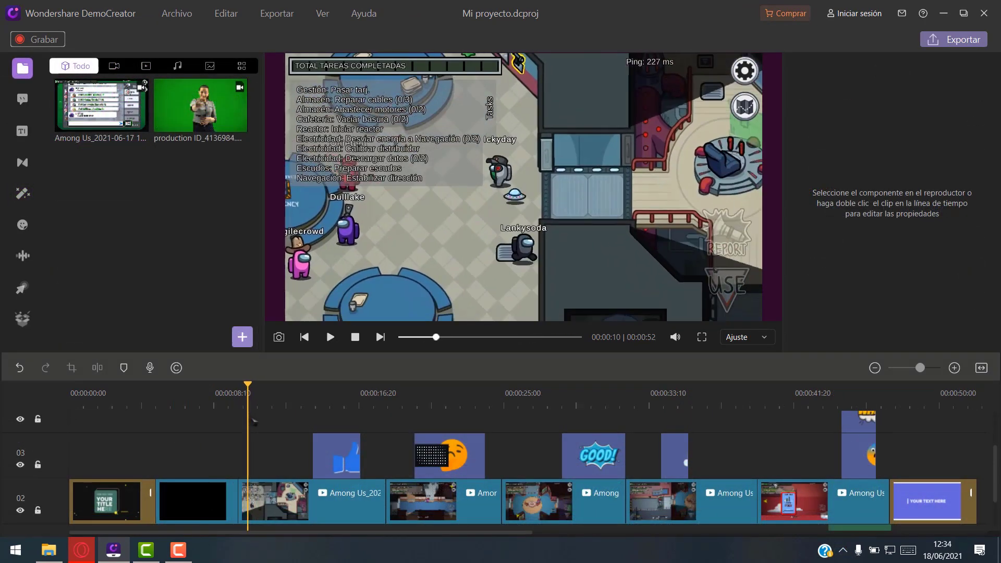
drag(201, 104, 315, 473)
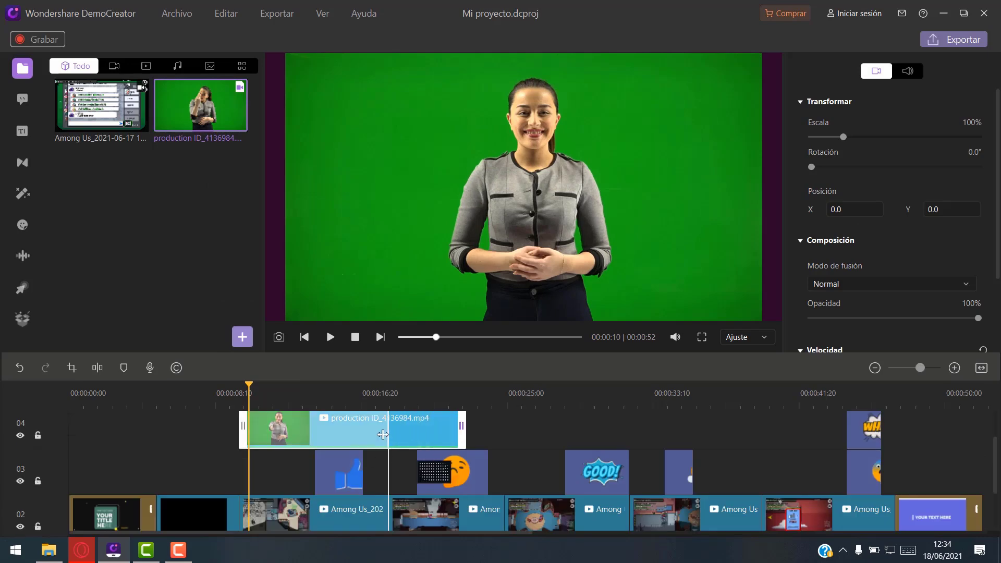
click(22, 194)
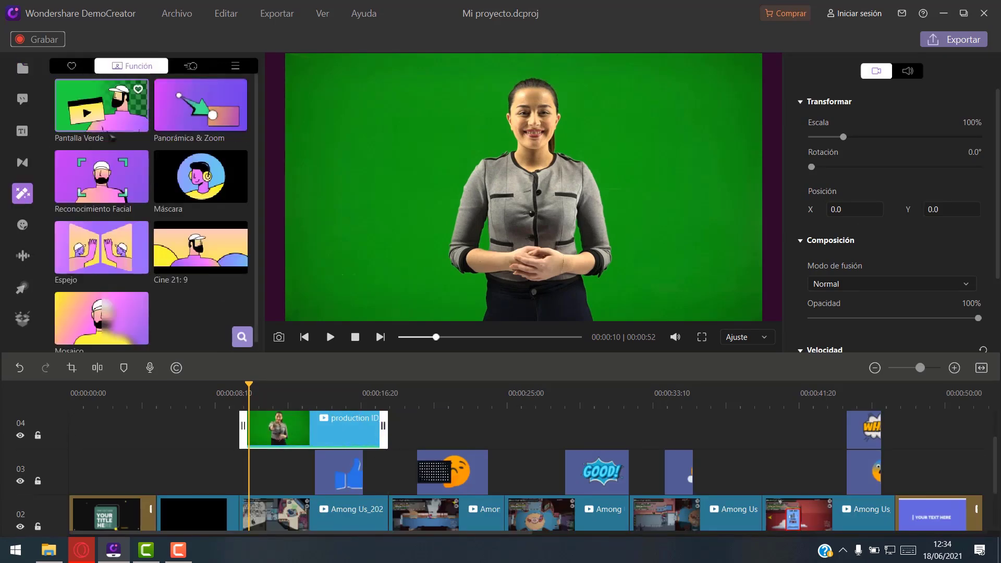
drag(245, 415, 250, 423)
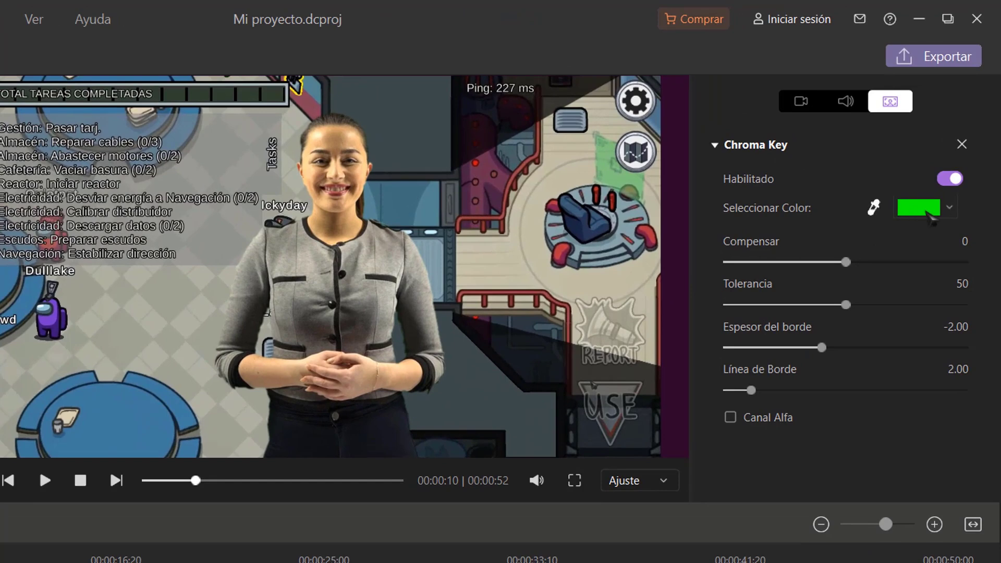
- Scale down the keyed presenter clip and move it to the lower-right area of the video frame
click(348, 334)
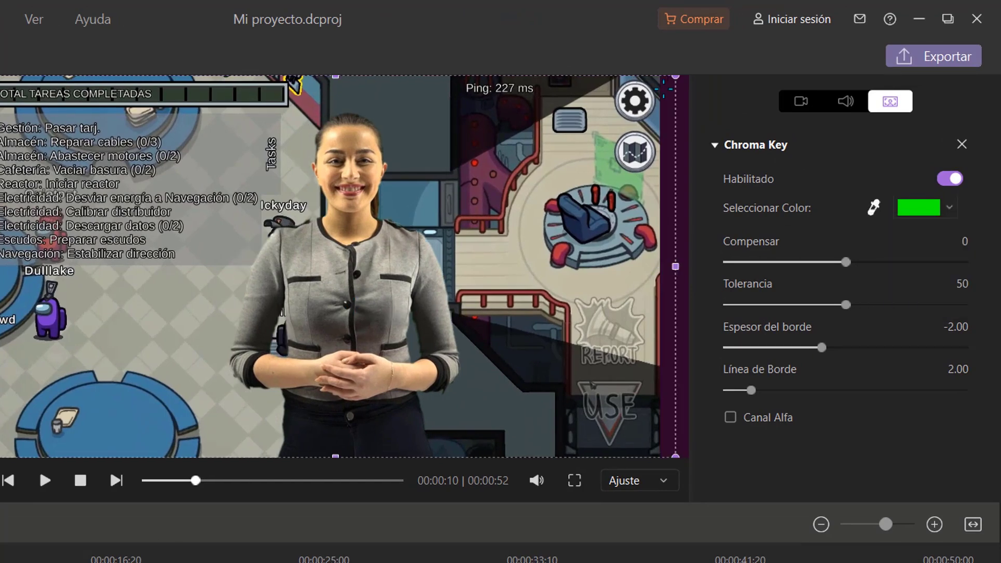
drag(661, 76, 409, 285)
drag(201, 402, 411, 333)
drag(571, 383, 619, 436)
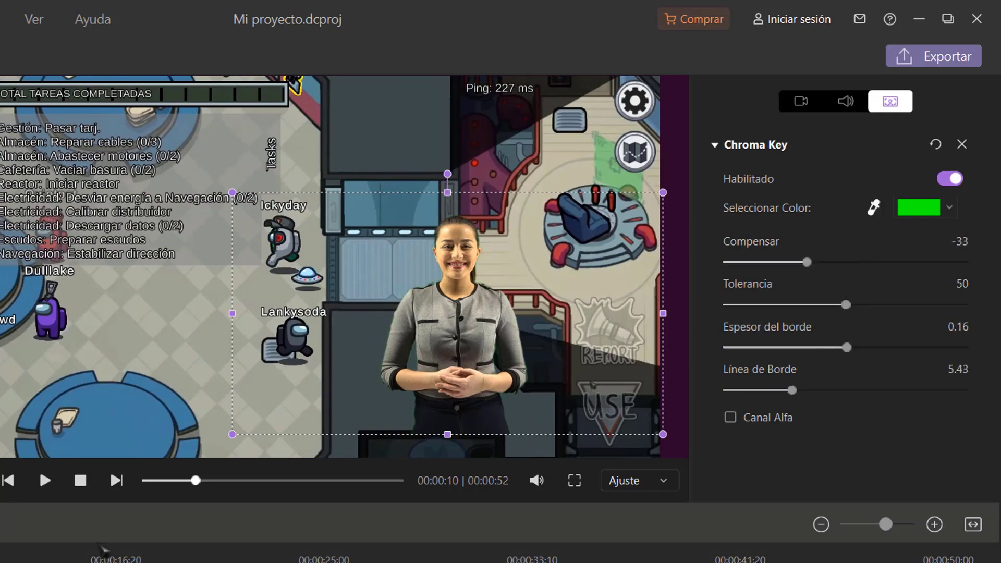
- Play back the keyed presenter clip, and mute and unmute the Pregunta sound on track 01 at the 45-second mark
click(44, 480)
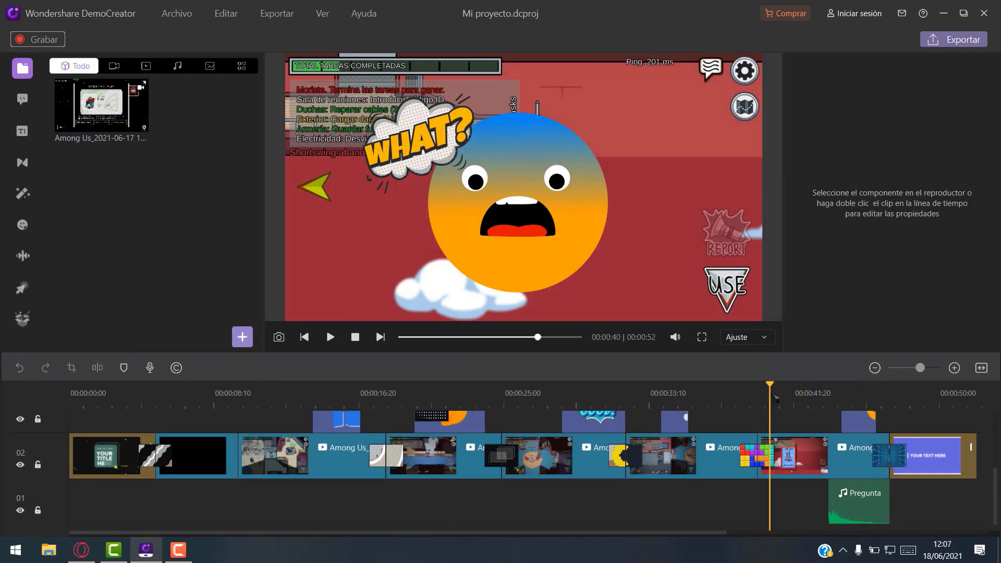
drag(766, 400, 862, 404)
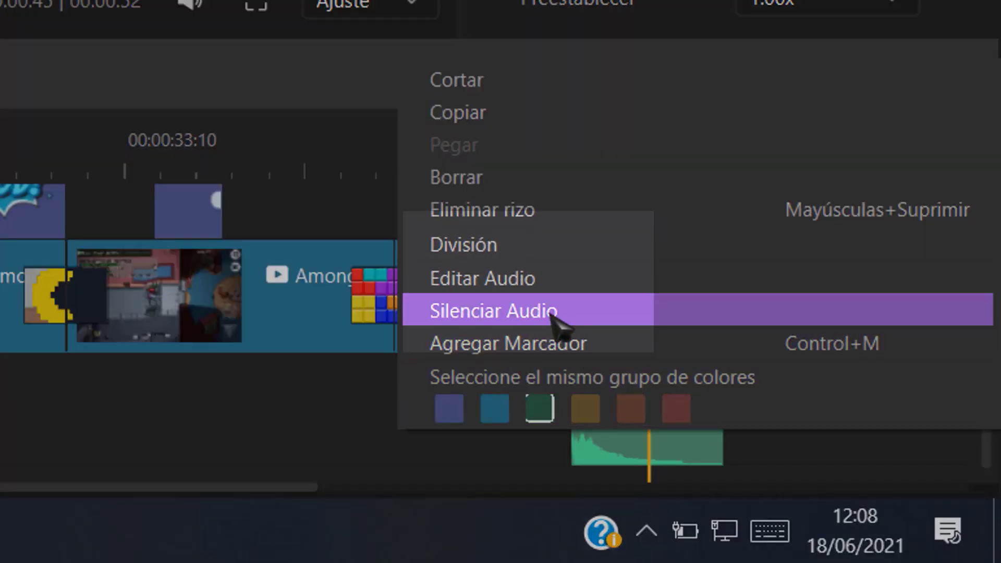
click(552, 313)
right_click(665, 446)
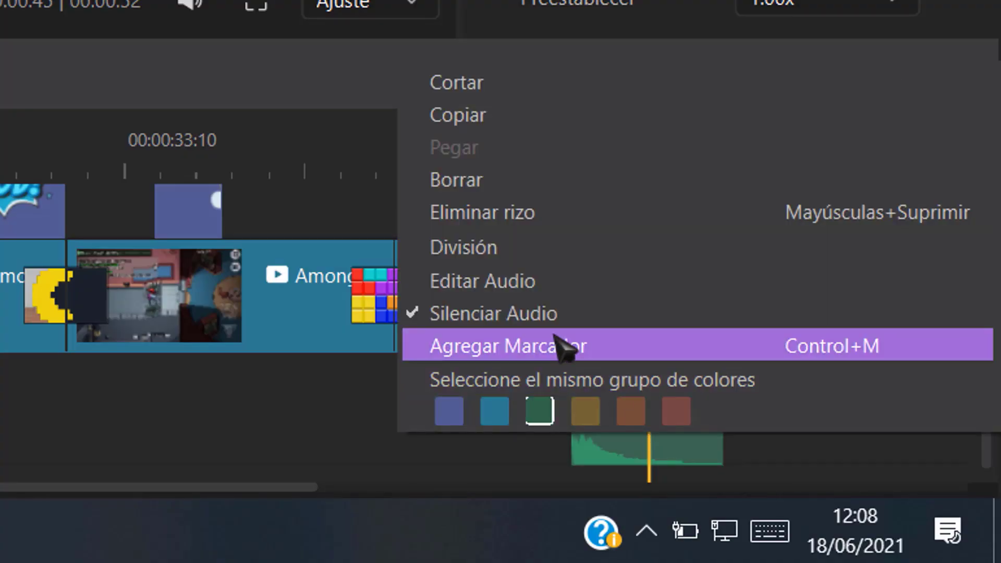
click(554, 316)
- Open the Pregunta sound's audio properties, adjust its volume, and go through its noise reduction and speed settings
right_click(648, 439)
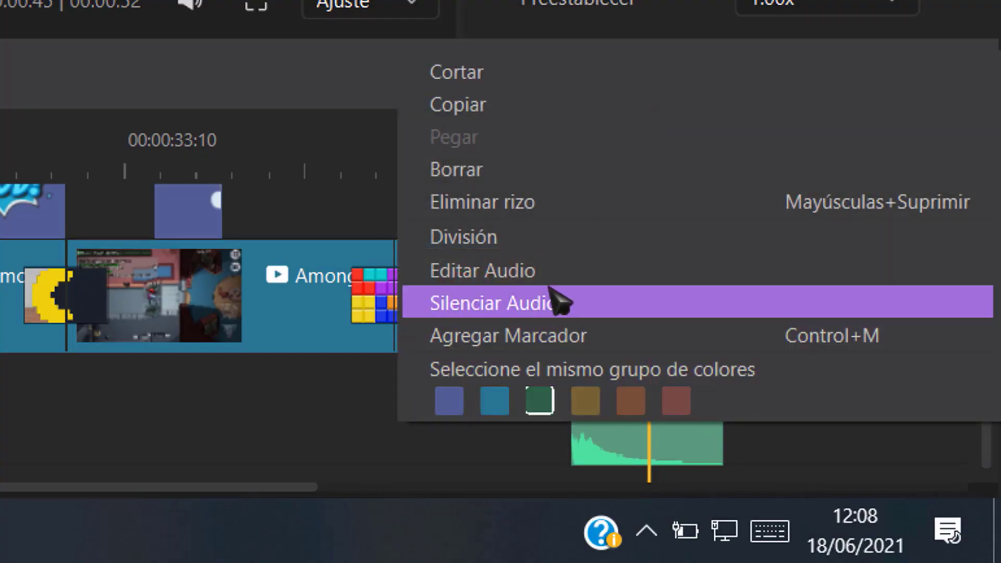
click(550, 276)
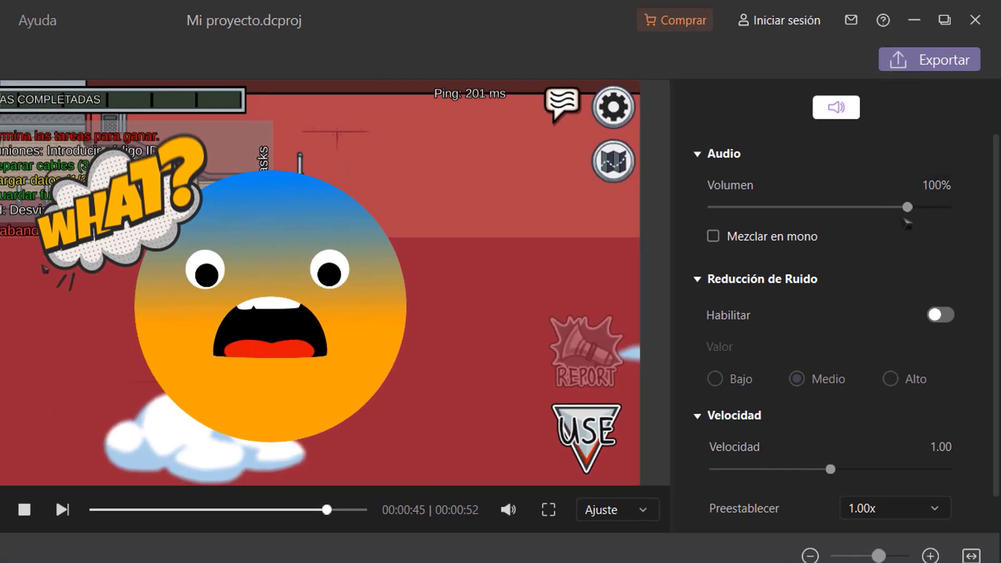
drag(881, 207, 899, 207)
scroll(899, 207, down, 1)
scroll(898, 207, up, 1)
click(876, 154)
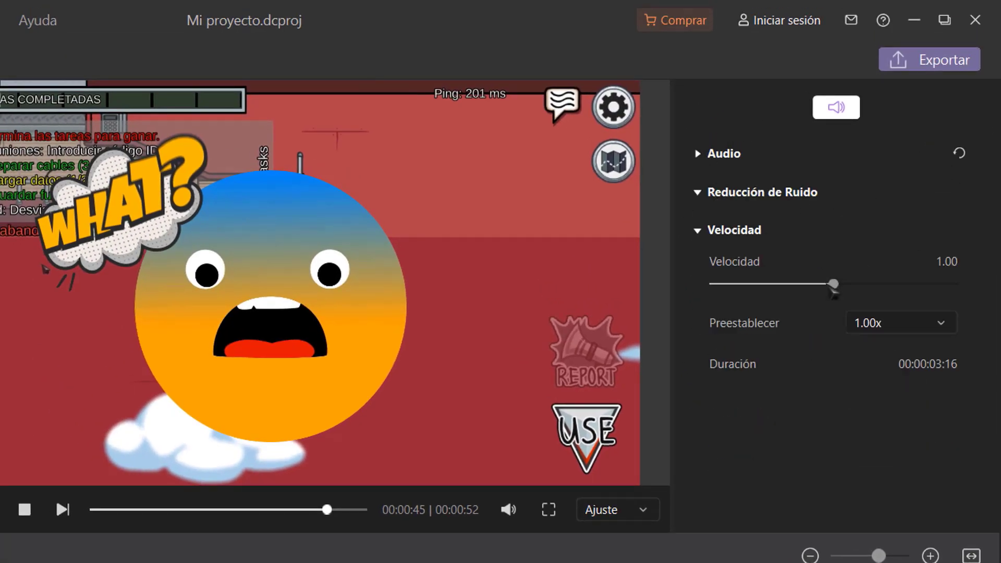
click(930, 337)
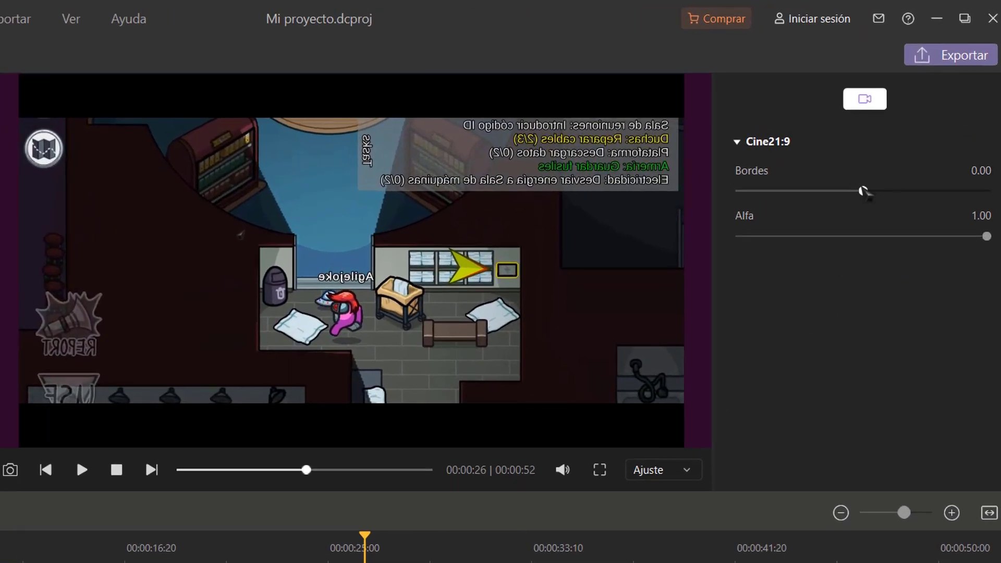
- Set the Cine 21:9 effect's borders to -0.22 and its alpha to 0.81, and play back the result
drag(889, 137, 875, 137)
mouse_move(843, 192)
mouse_down()
mouse_move(853, 191)
mouse_move(837, 191)
mouse_up()
drag(987, 237, 945, 242)
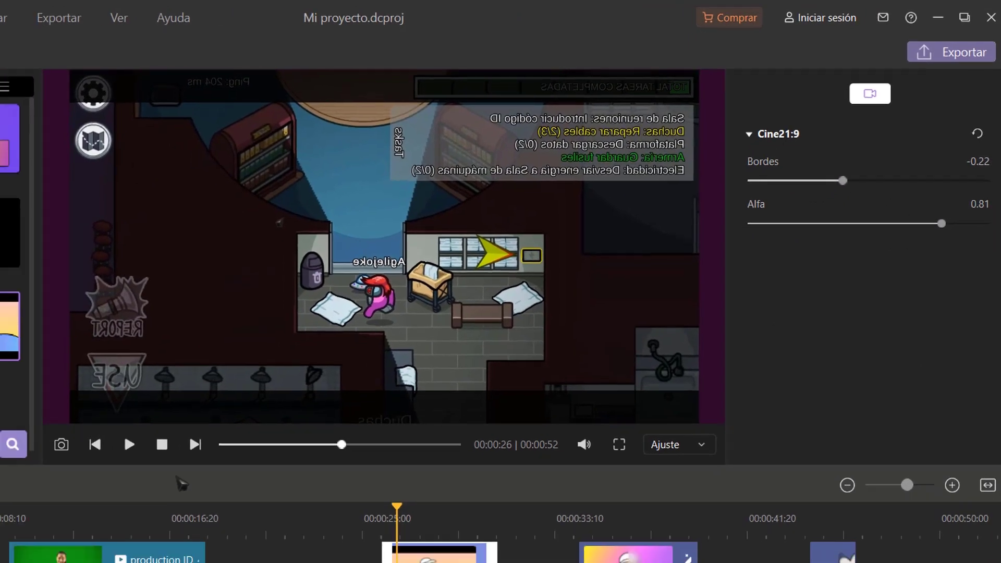
click(82, 470)
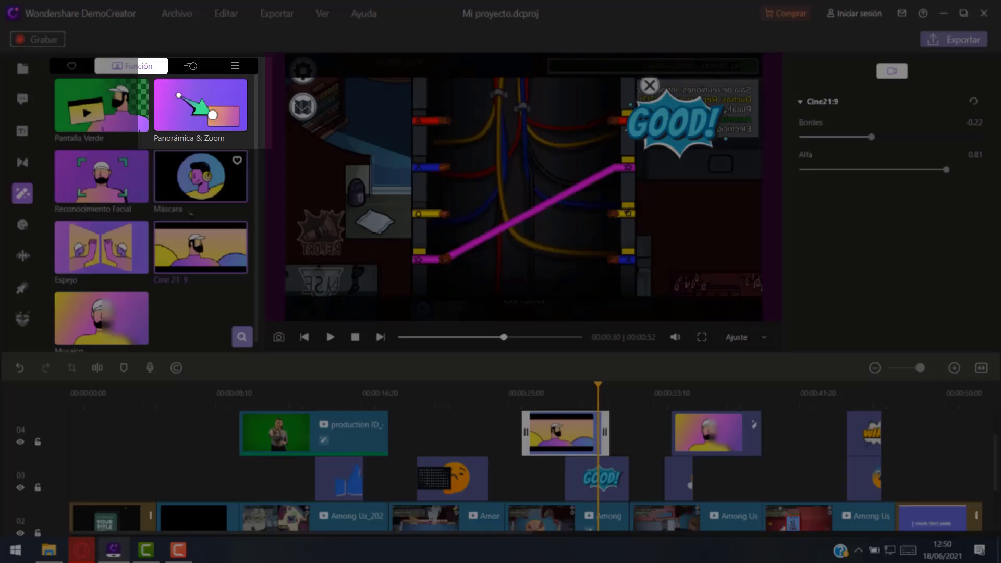
- Add the Panorámica & Zoom effect to the timeline near the 25-second mark and scrub through it
drag(201, 107, 525, 457)
click(519, 401)
drag(525, 403, 540, 405)
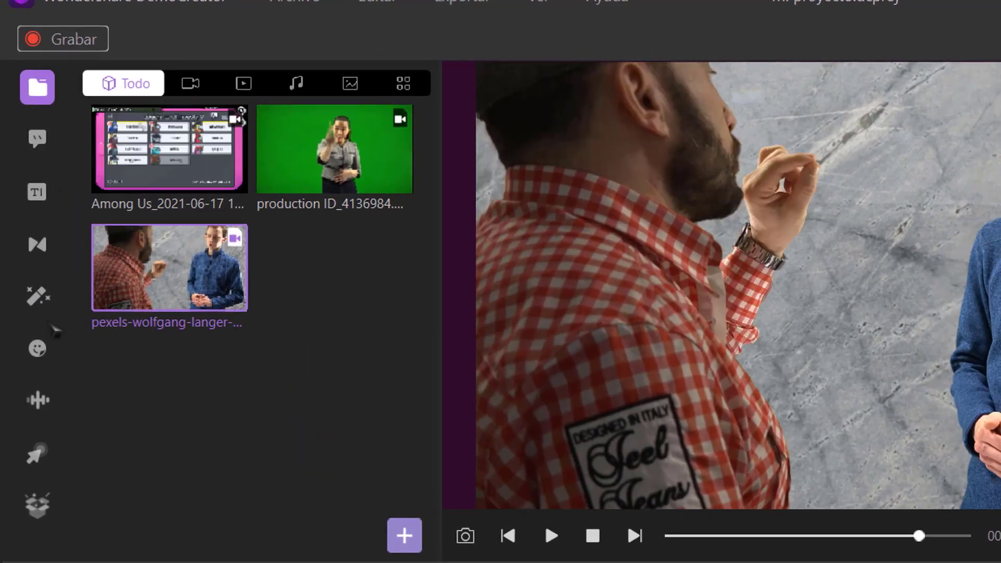
- Apply the Reconocimiento Facial effect to the pexels-wolfgang-langer clip at the end of track 02 and have it enabled
click(36, 285)
drag(167, 282, 490, 388)
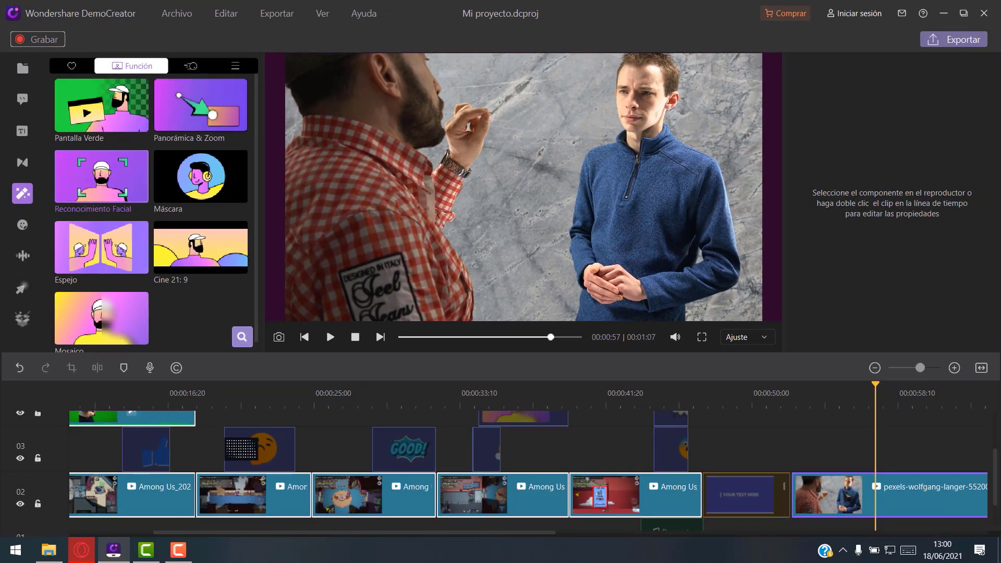
drag(837, 459, 837, 460)
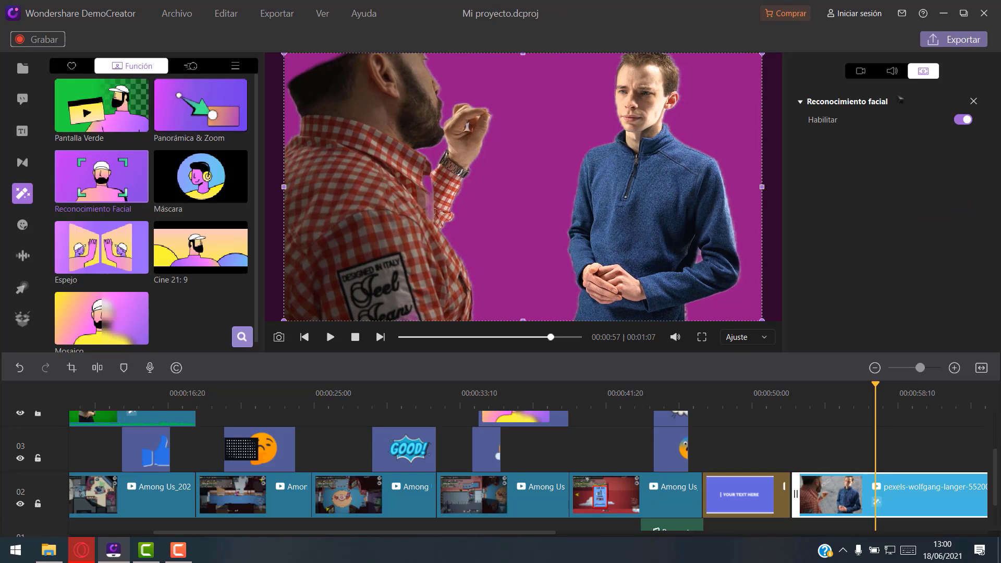
click(963, 120)
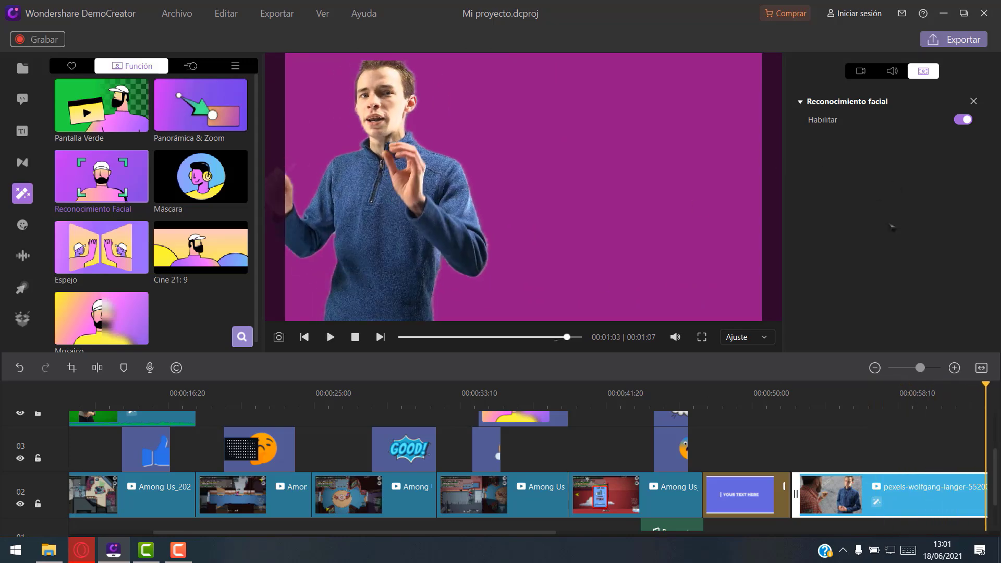
- Open the export settings, keep MP4 as the local format, and check the YouTube sharing options
click(954, 39)
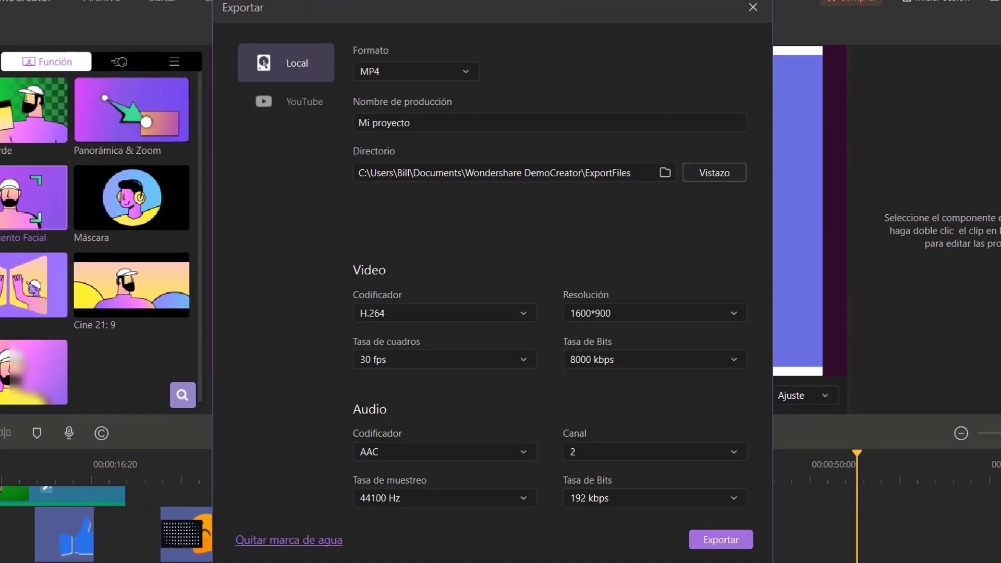
click(404, 73)
click(405, 92)
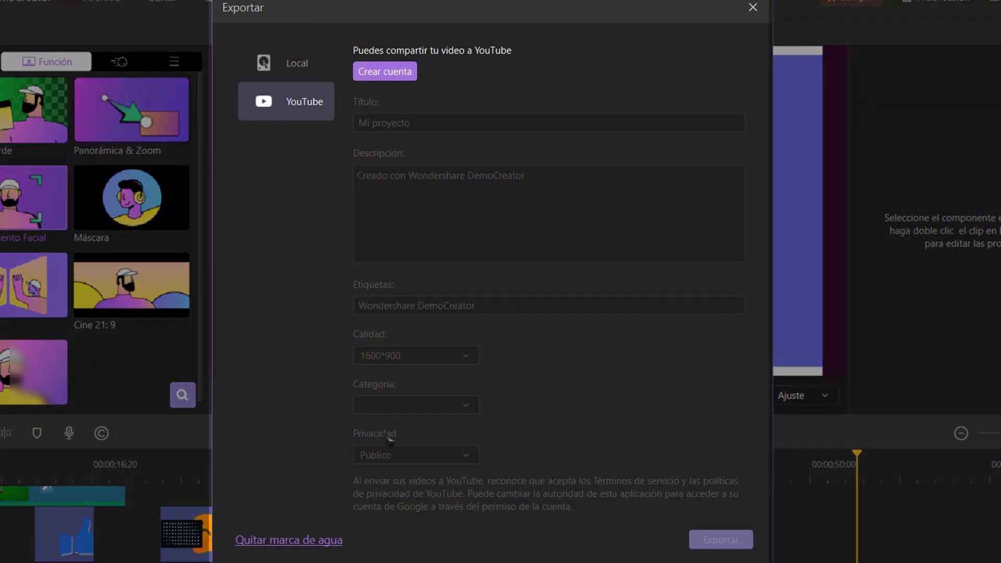
- Name the local export Proyecto Demo and review the video options, keeping H.264, 30 fps, 8000 kbps and 1600*900
click(274, 69)
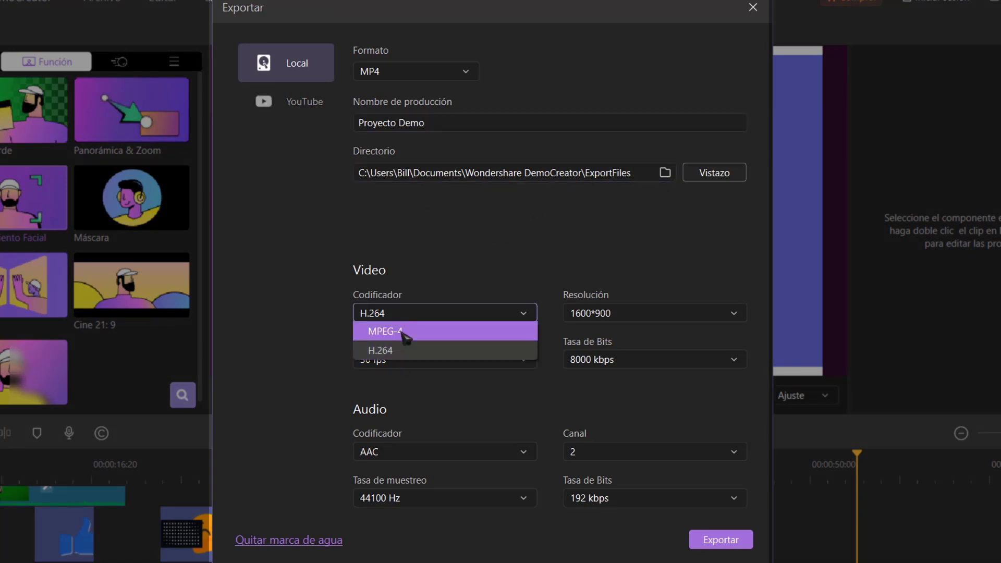
click(441, 361)
click(381, 475)
click(655, 359)
click(651, 313)
click(652, 313)
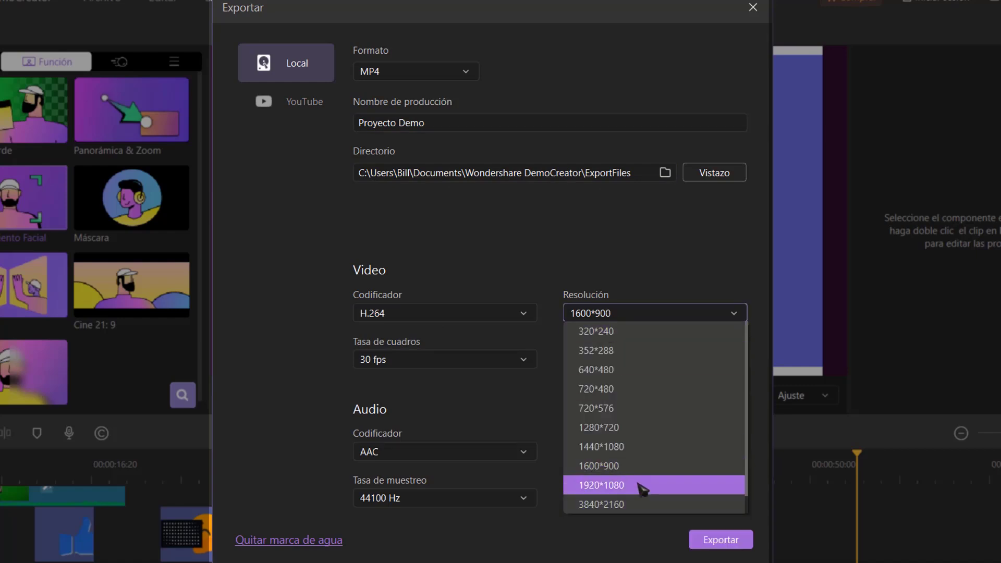
click(400, 406)
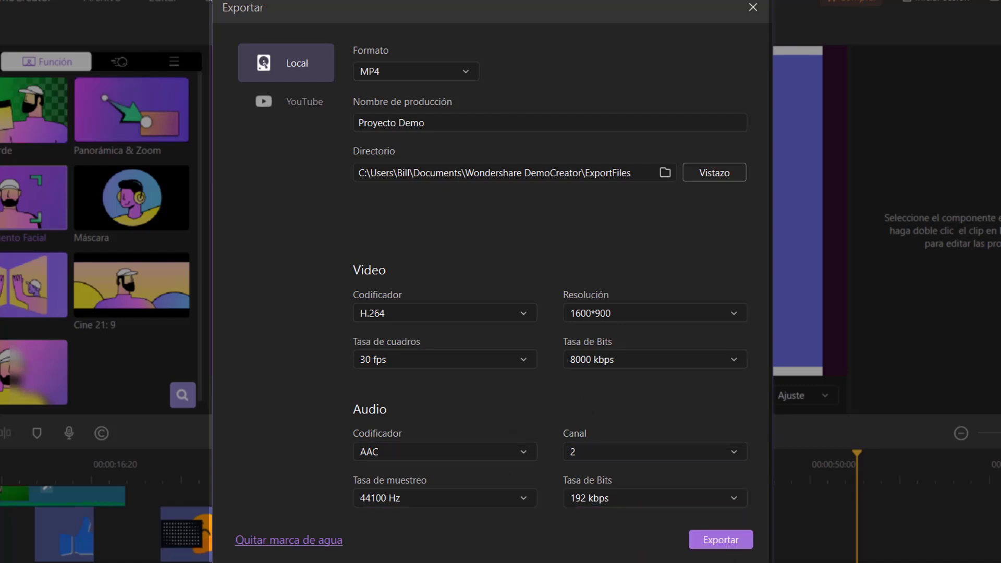
- Export the project as Proyecto Demo.mp4 and close the export dialog once rendering is finished
click(720, 540)
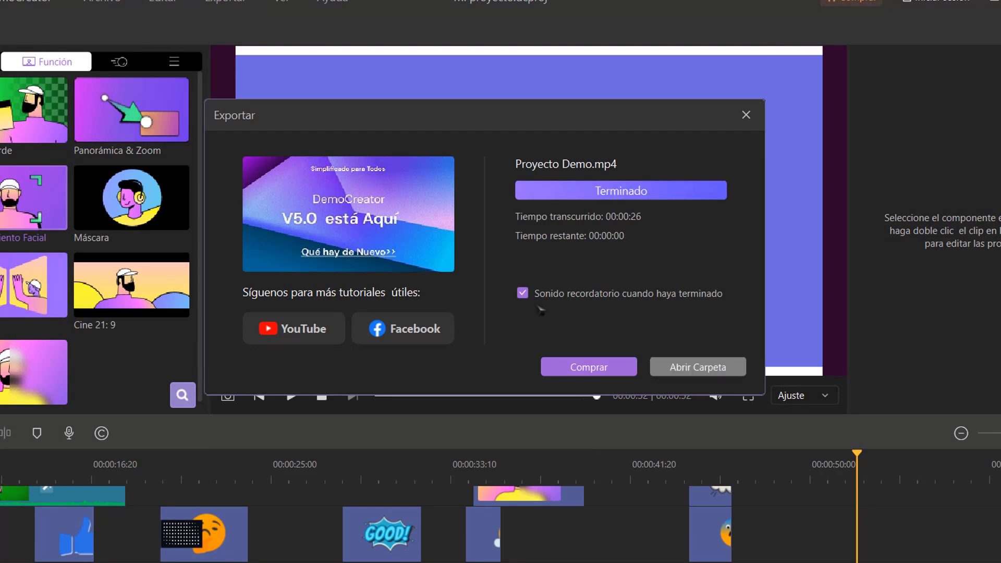
key(Escape)
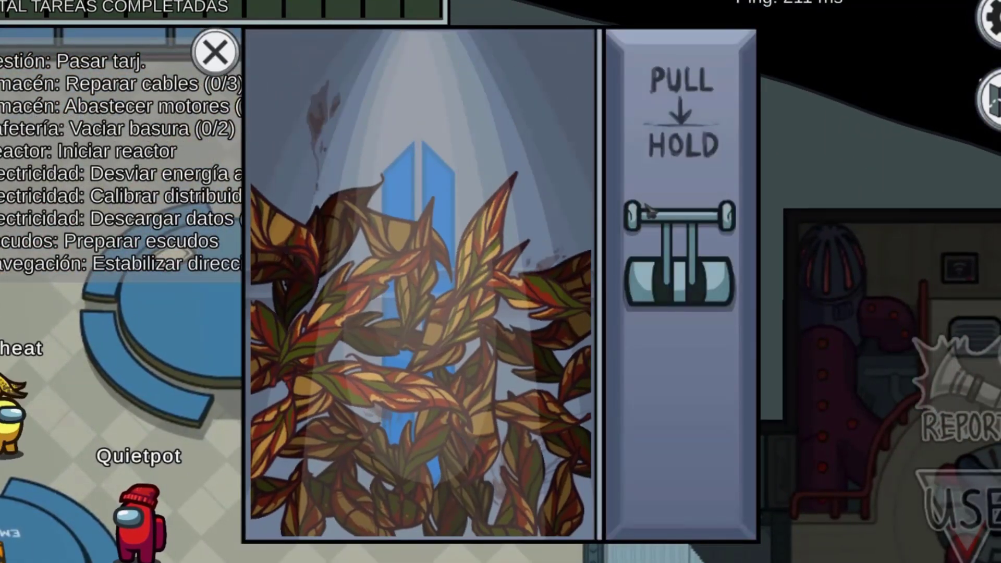
drag(675, 219, 654, 382)
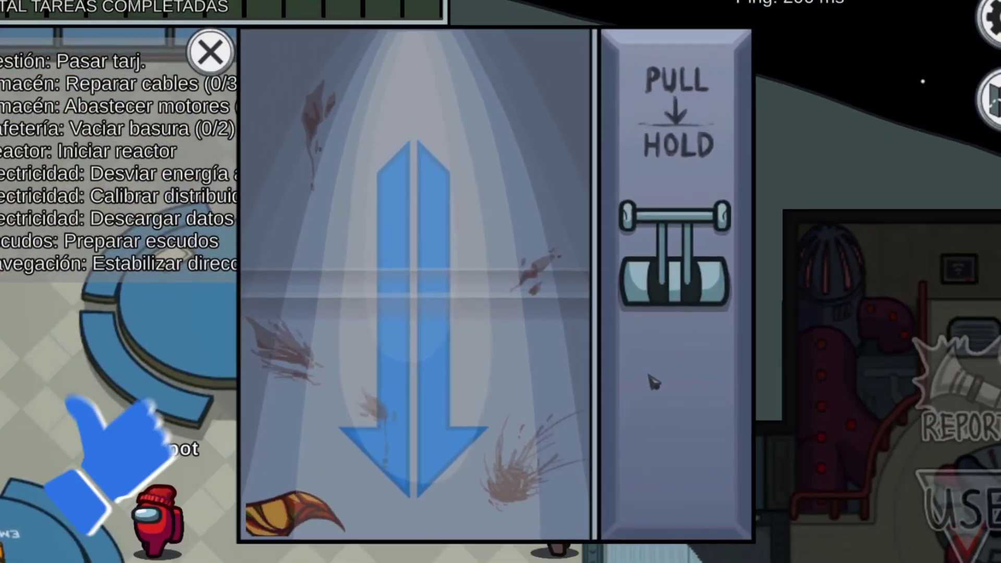
drag(675, 219, 671, 414)
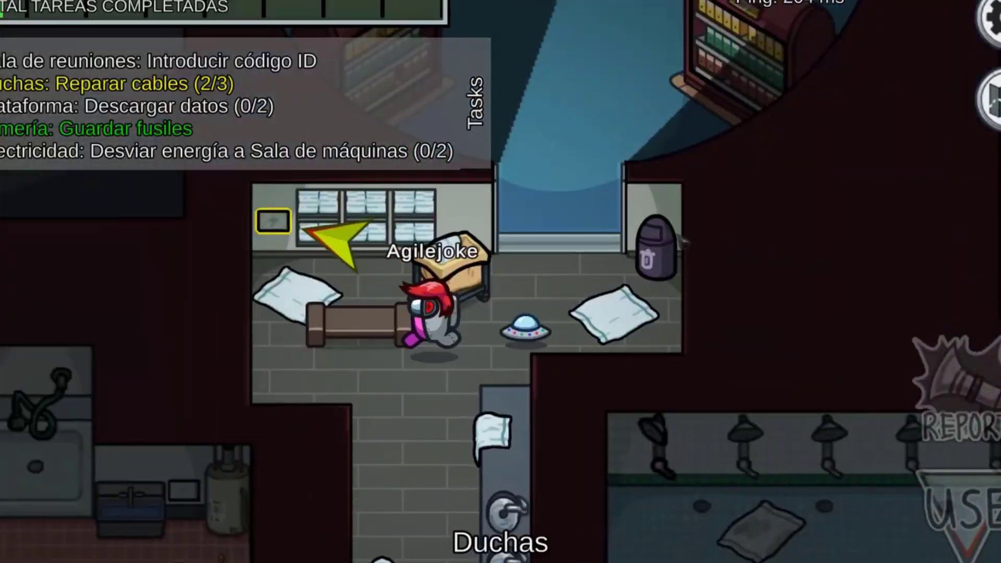
key(a)
key(e)
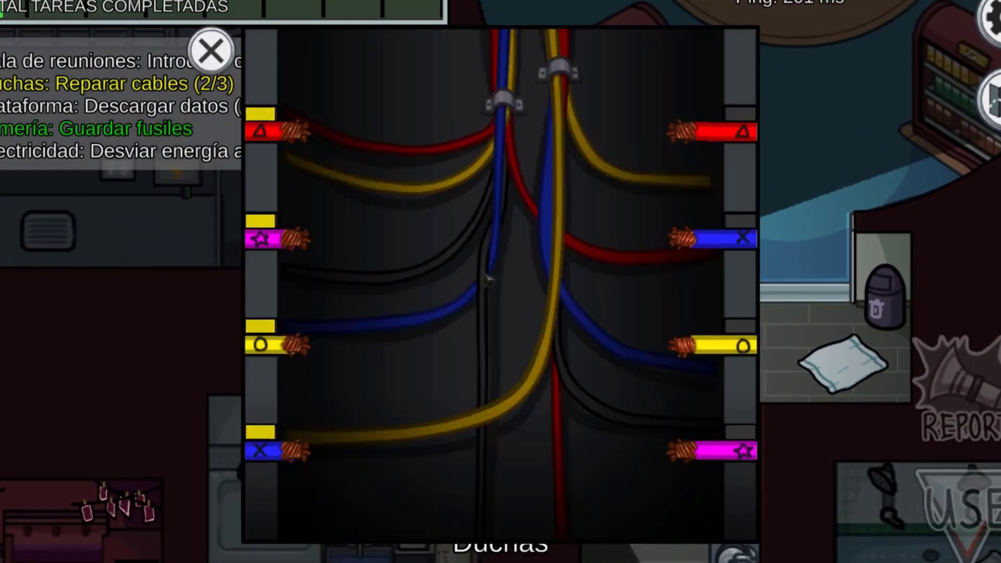
drag(294, 239, 676, 415)
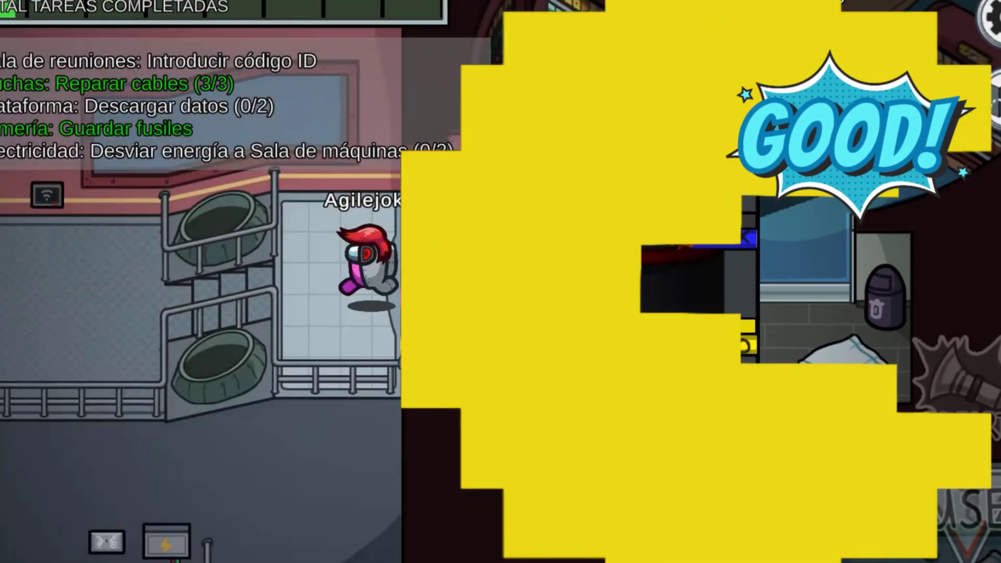
key(e)
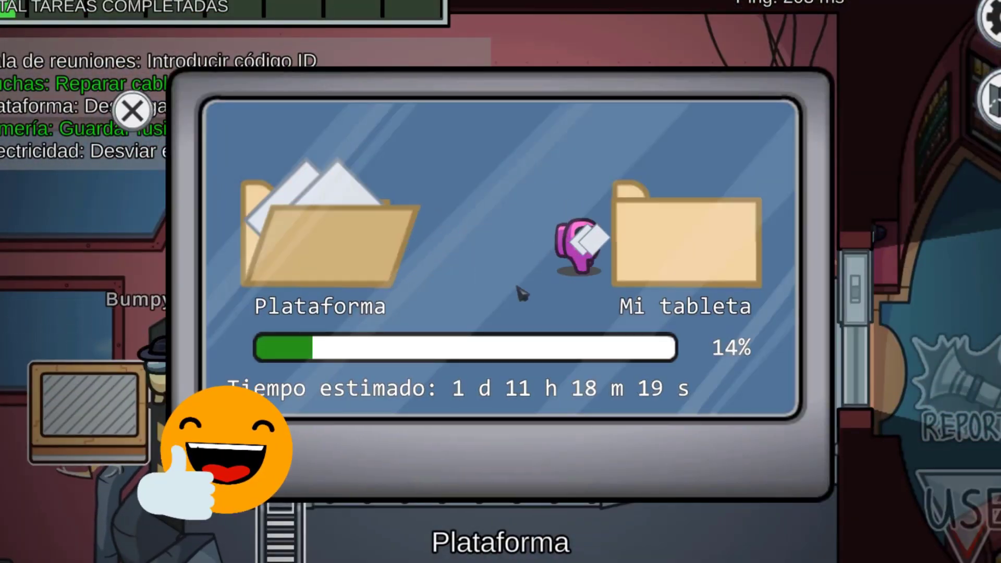